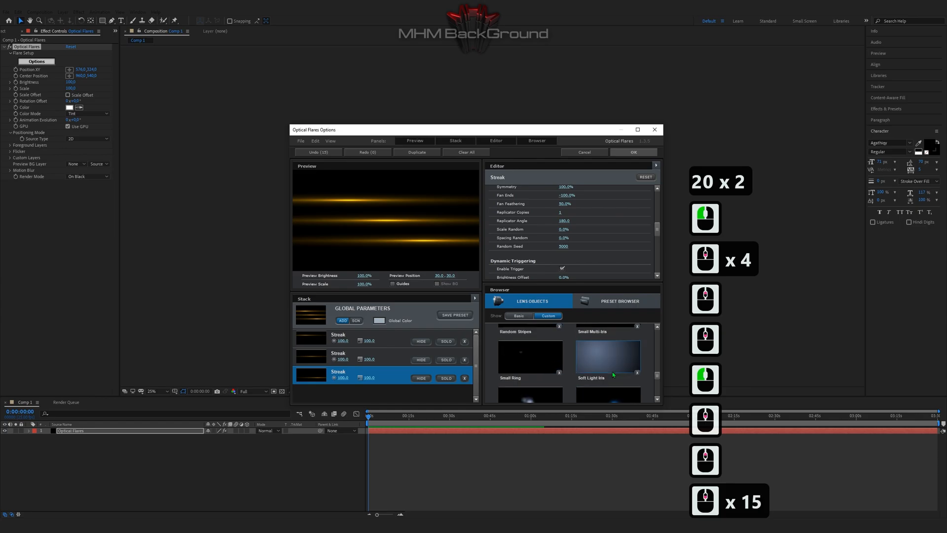
Step: Accept the Optical Flares options and set the flare's Position XY to 912, 348
click(635, 153)
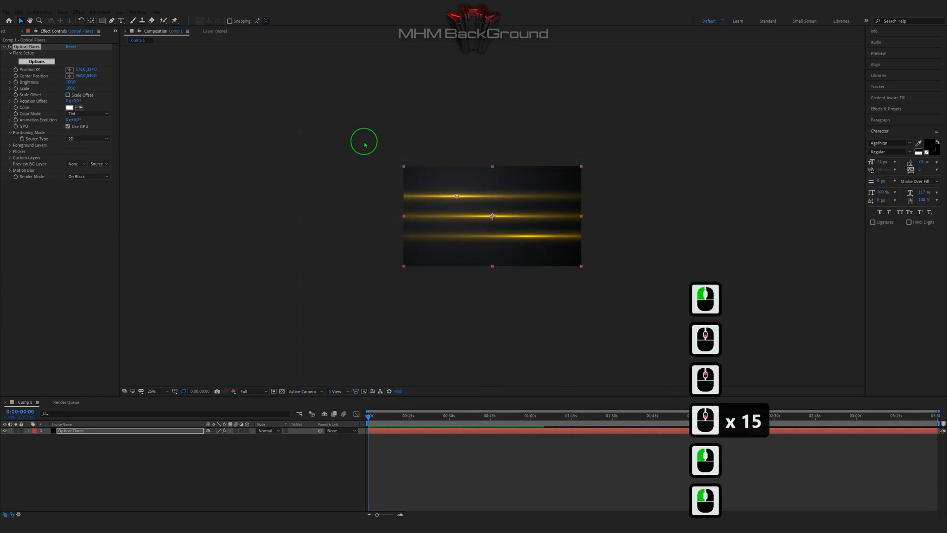
scroll(150, 110, up, 1)
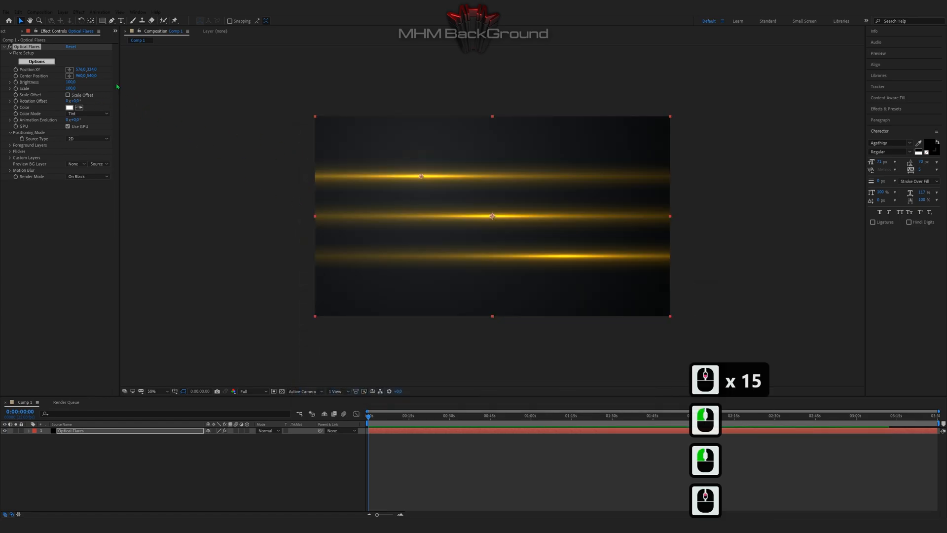
click(81, 69)
text(912)
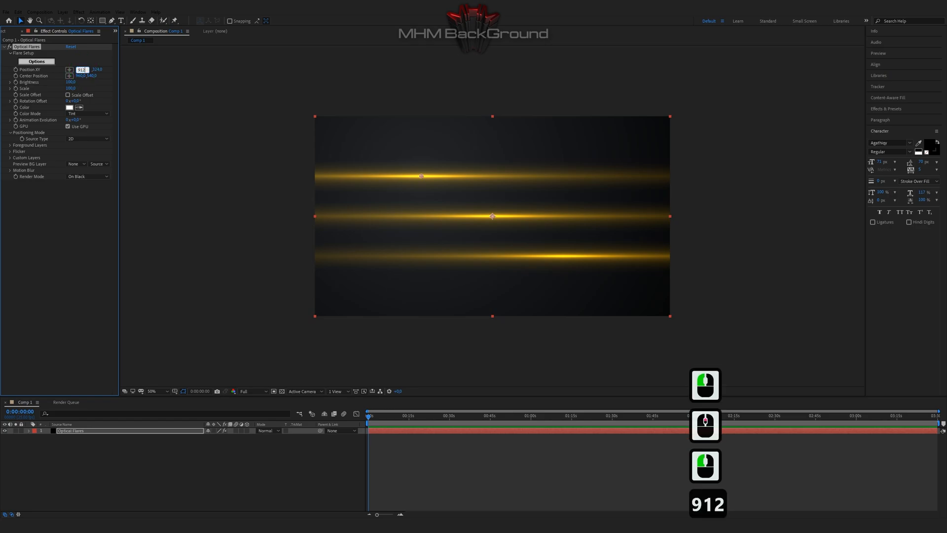
key(Tab)
text(349)
key(BackSpace)
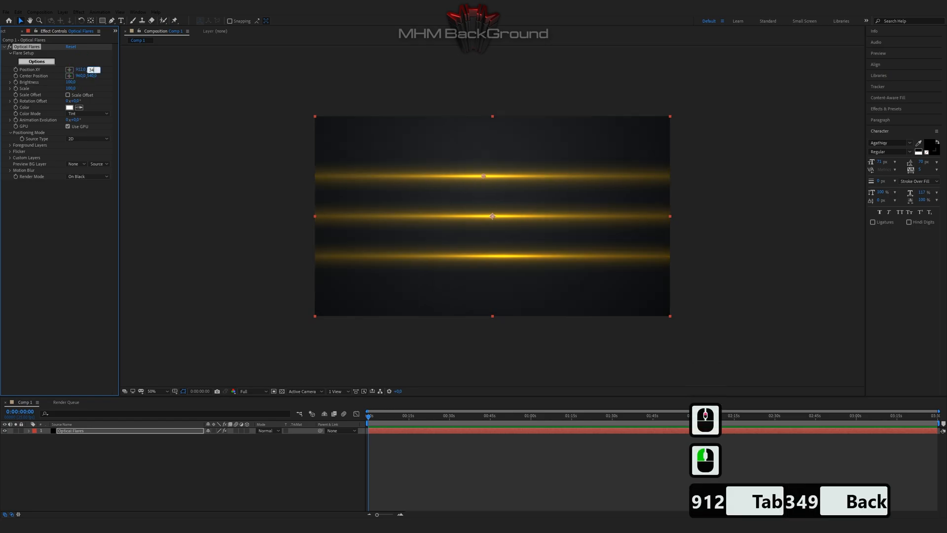
text(8)
key(Tab)
Step: Set the Optical Flares Brightness to 190 and Scale to 260
key(Tab)
key(Tab)
text(190)
key(Tab)
text(2)
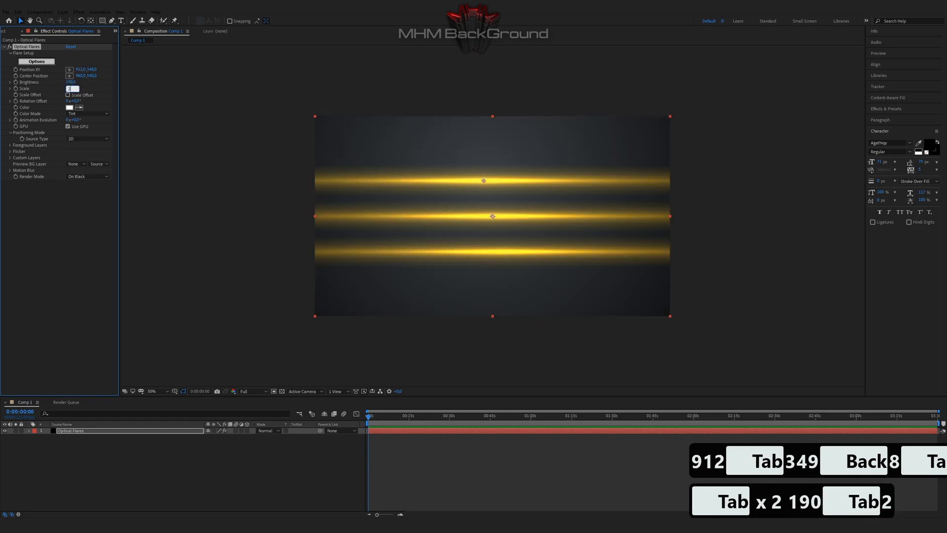
text(60)
key(Return)
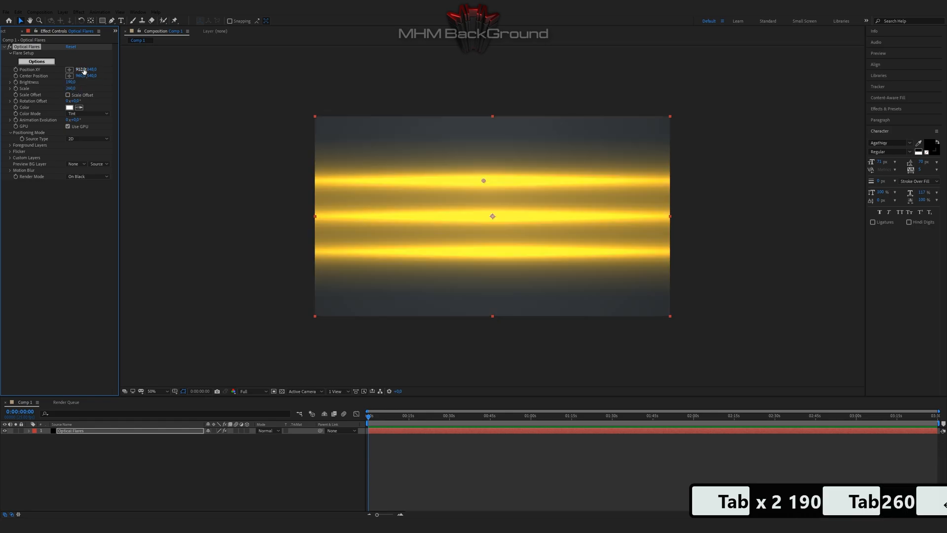
Step: Create a new black solid layer named "Particle Array 3D"
right_click(103, 442)
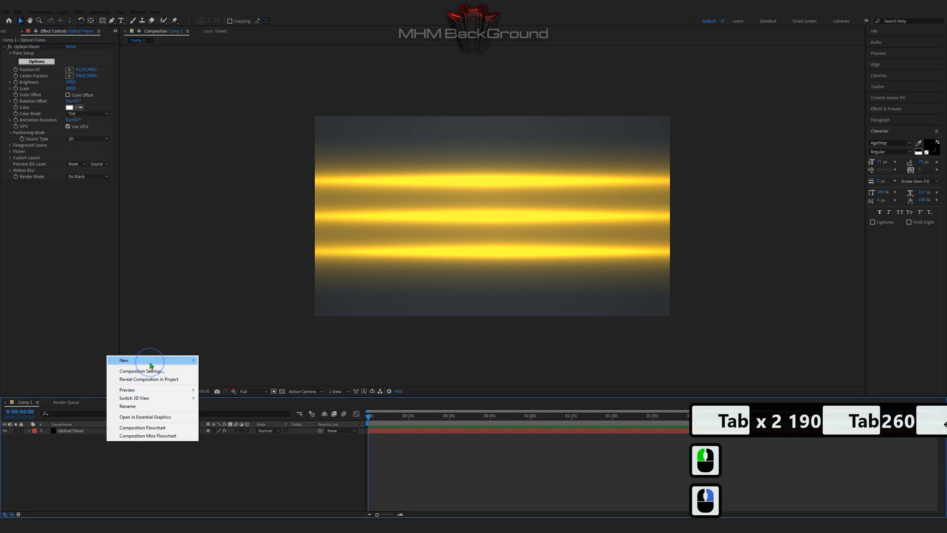
mouse_move(153, 361)
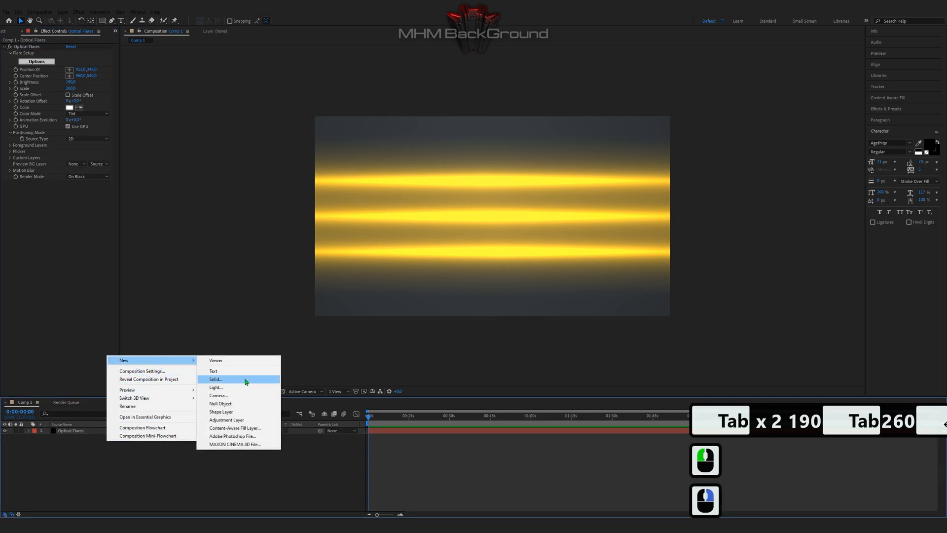
click(216, 379)
text(Part)
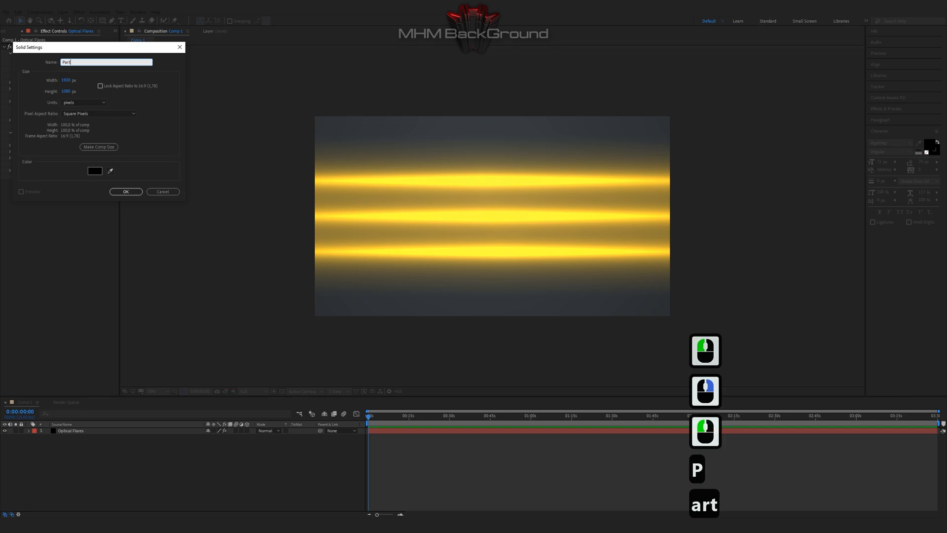
text(ice)
text(l)
key(BackSpace)
key(BackSpace)
text(le Array)
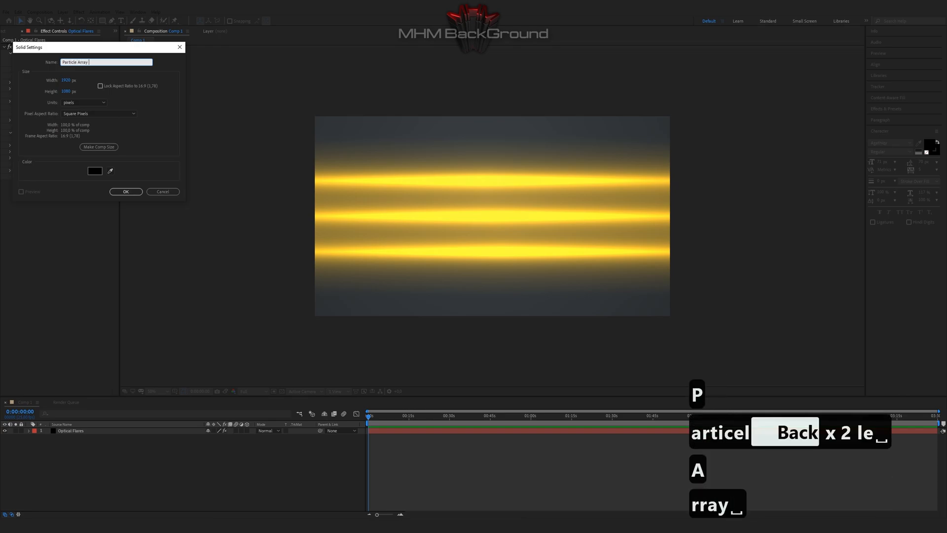
text( 3D)
click(128, 192)
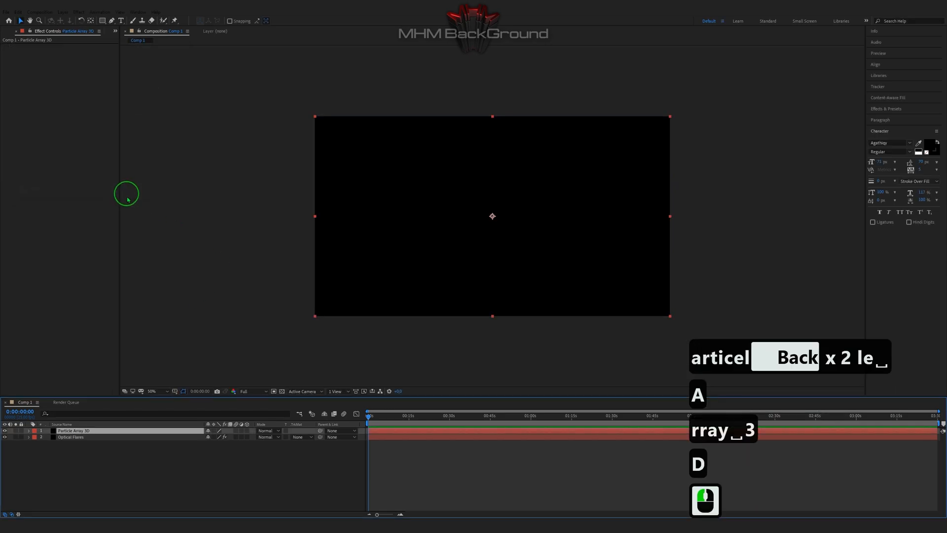
Step: Apply the BCC Particle Array 3D effect to the Particle Array 3D layer
click(79, 11)
mouse_move(130, 495)
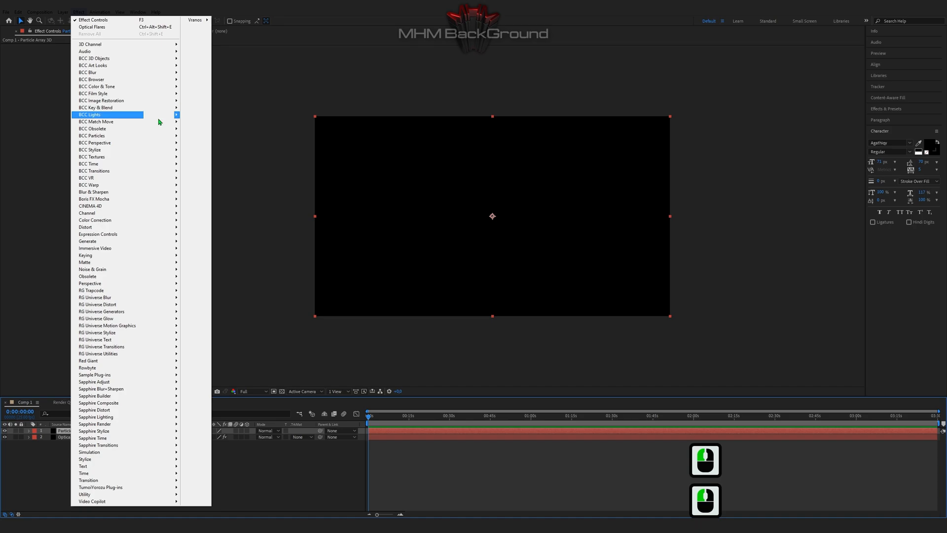
mouse_move(154, 139)
click(229, 168)
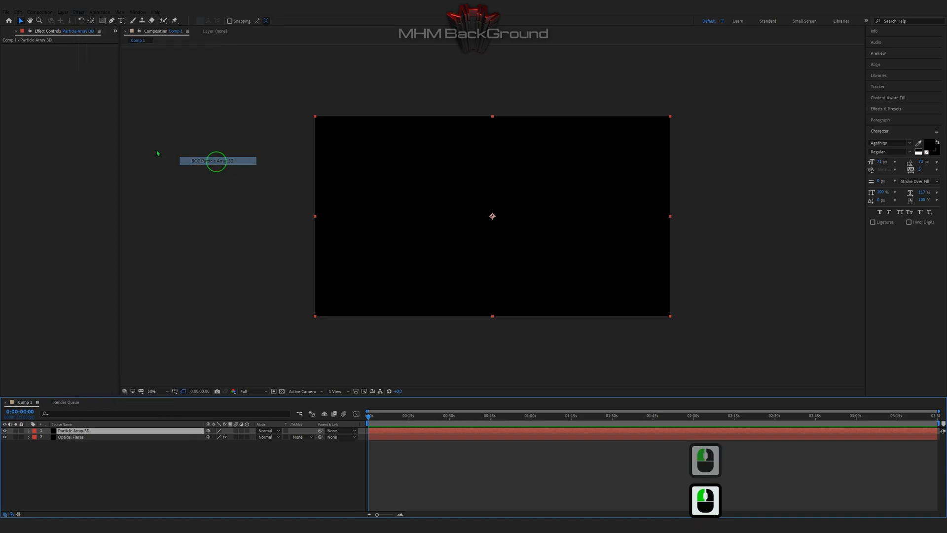
Step: Expand the Particles, Array, Transform, Built-in Camera and Built-in Lights parameter groups of BCC Particle Array 3D
click(40, 156)
click(10, 171)
click(10, 165)
click(10, 158)
click(10, 153)
click(10, 146)
click(10, 133)
click(10, 134)
click(10, 133)
click(9, 215)
scroll(17, 158, up, 5)
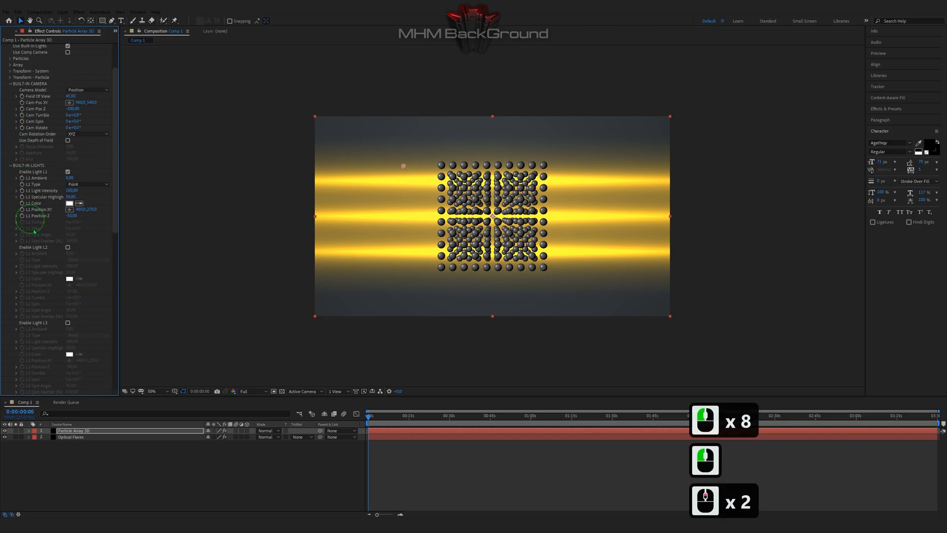
click(9, 126)
click(10, 120)
click(10, 114)
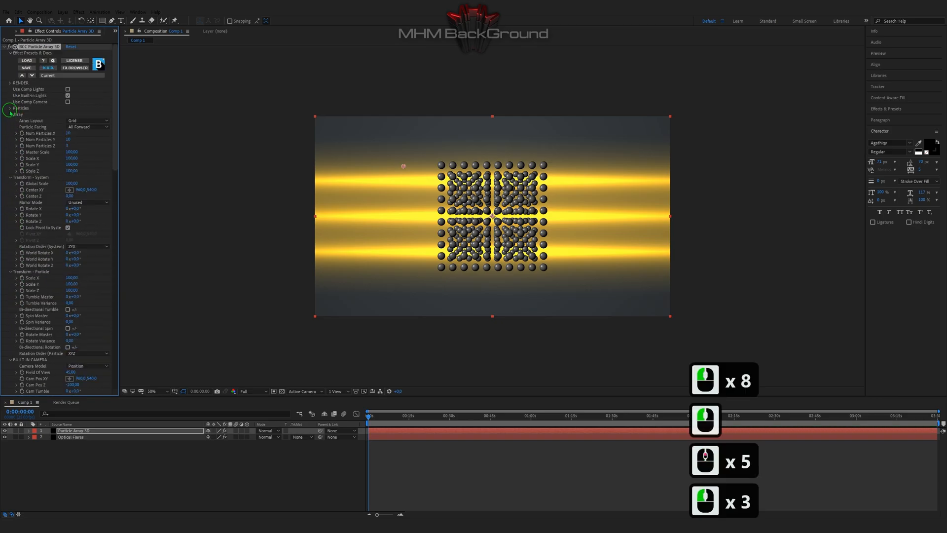
click(10, 108)
Step: Disable built-in Light L1 and choose 3D Spheres as the Particle Shape
scroll(94, 207, down, 9)
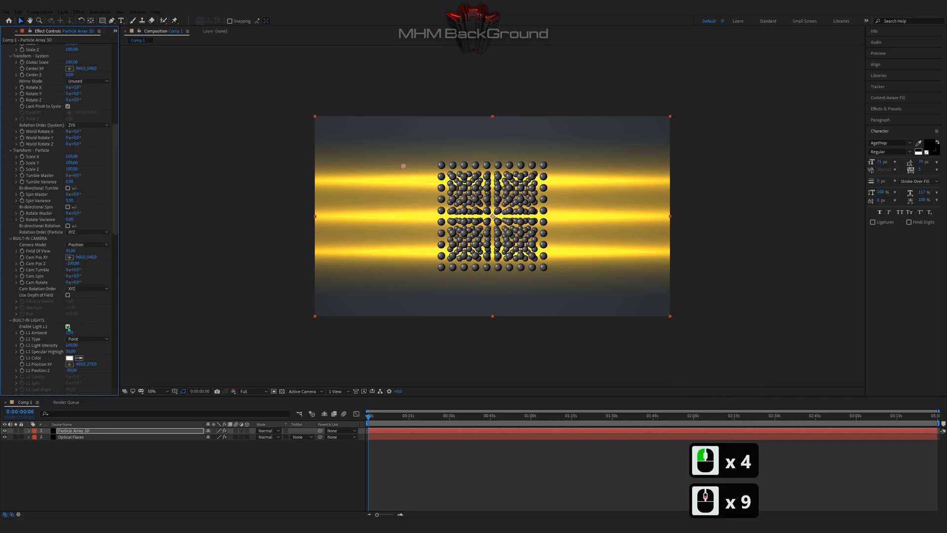
click(68, 327)
scroll(64, 316, up, 10)
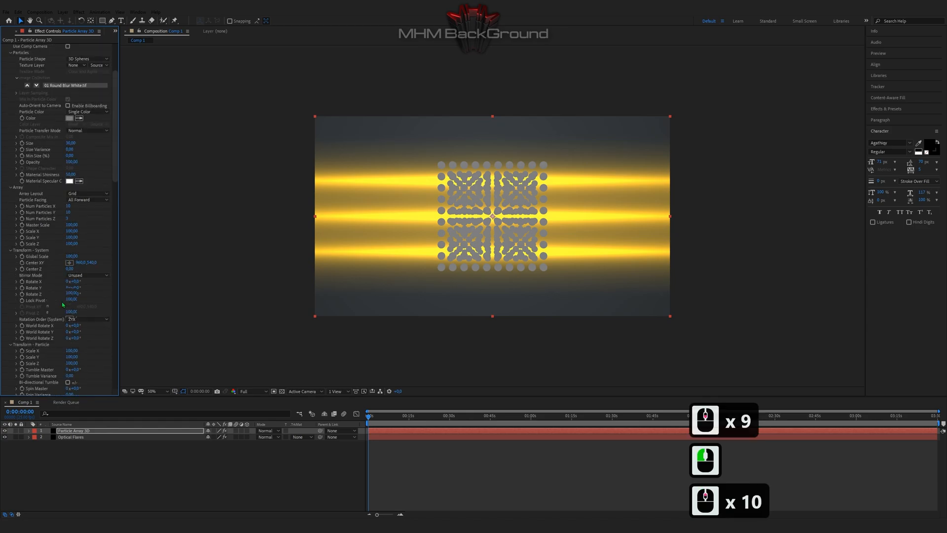
click(84, 114)
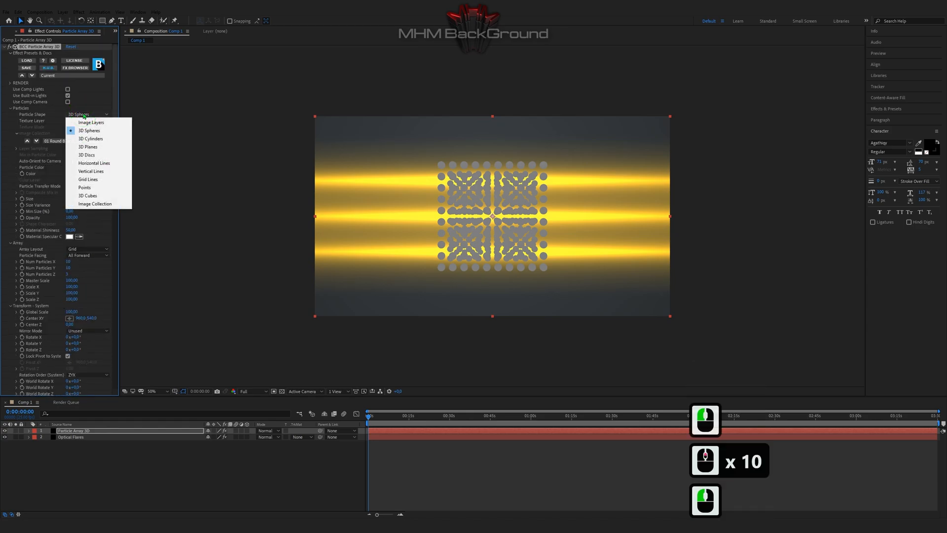
click(105, 131)
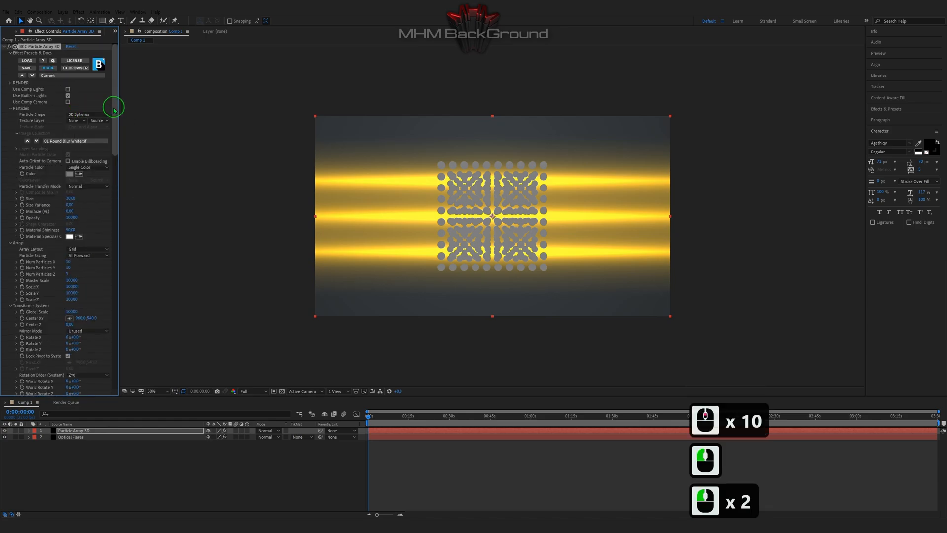
Step: Set Particle Color to Layer XY, using the Optical Flares layer with its effects as the Color Layer
click(89, 167)
click(85, 183)
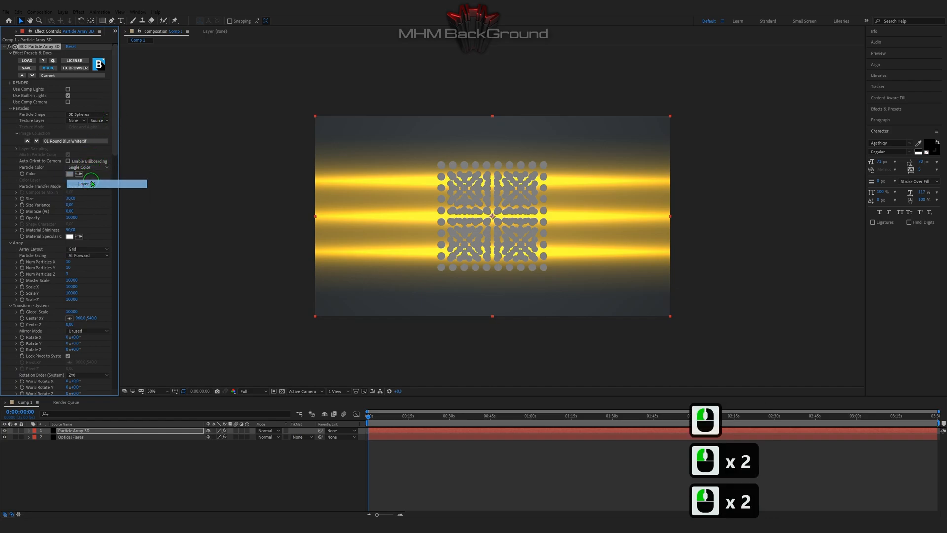
click(75, 180)
click(79, 208)
click(79, 210)
click(98, 180)
click(100, 205)
Step: Set the particle Size to 49
click(72, 198)
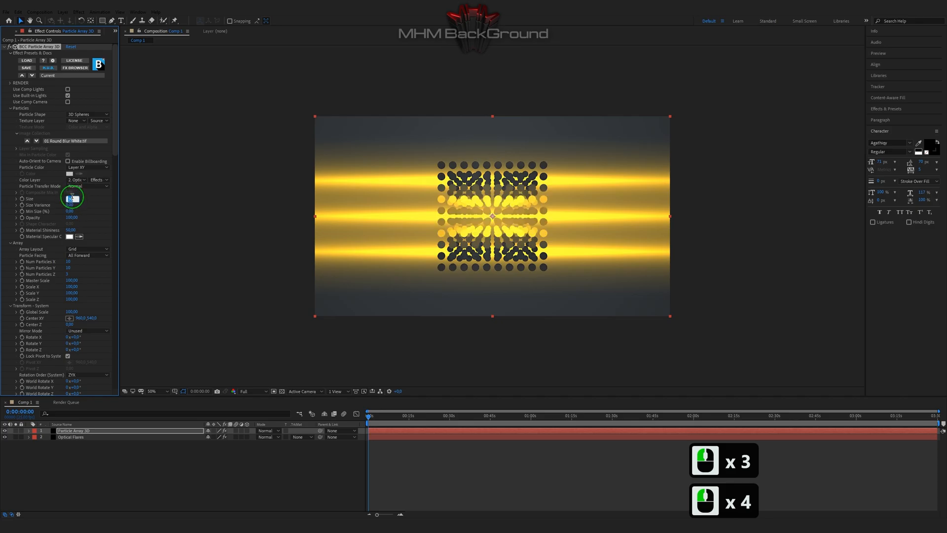
text(49)
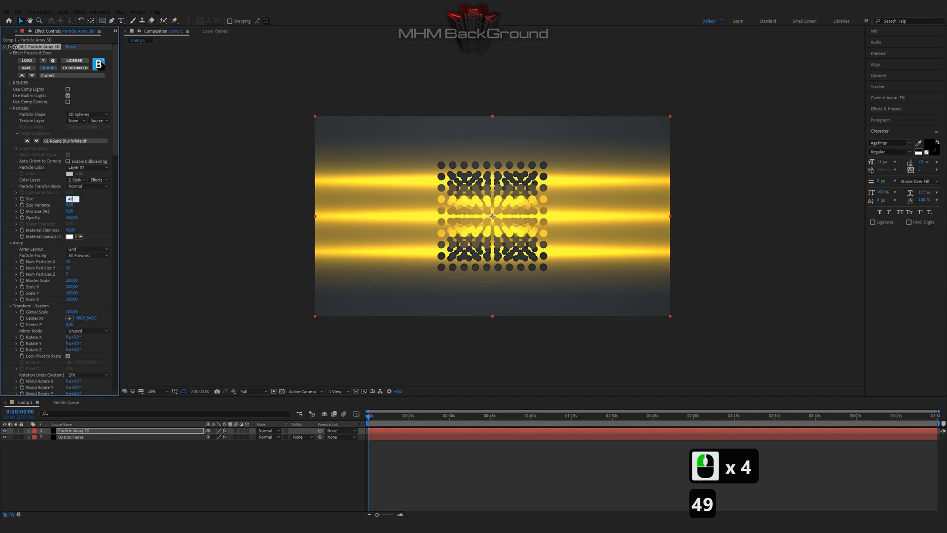
key(Return)
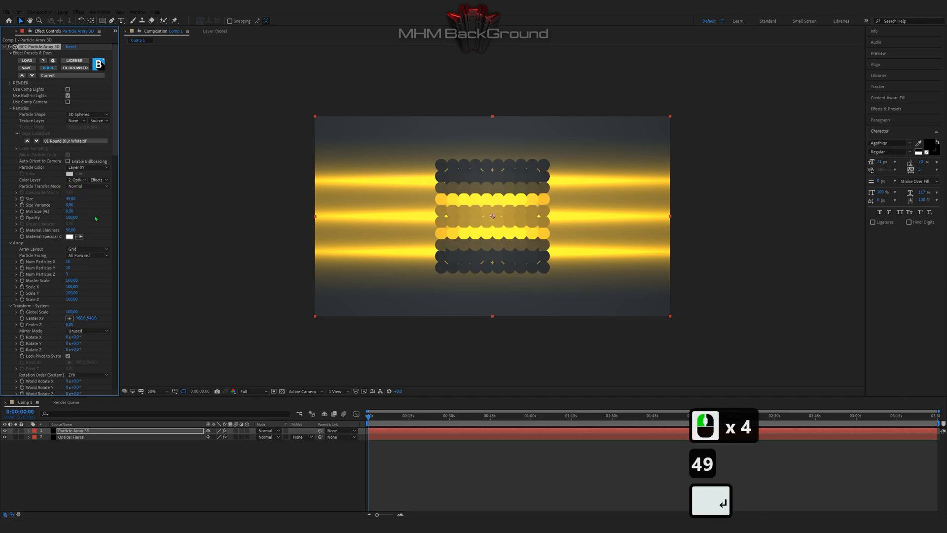
Step: Set the array's particle counts to 60 in X, 31 in Y and 4 in Z
click(70, 261)
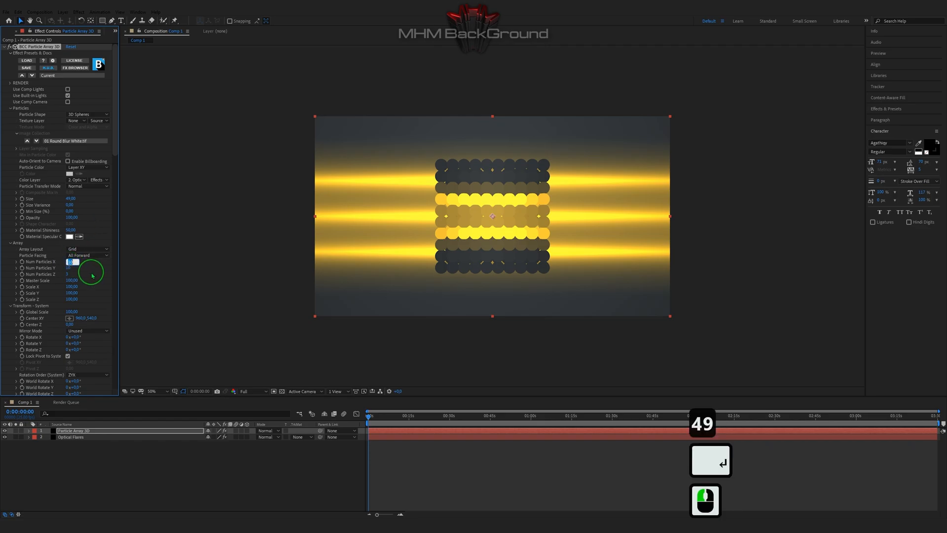
text(60)
key(Tab)
text(31)
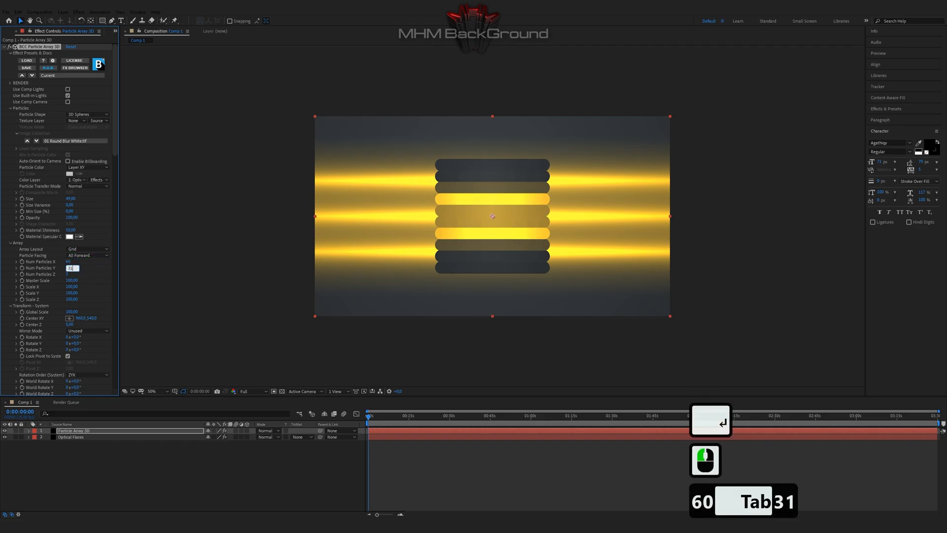
key(Tab)
text(4)
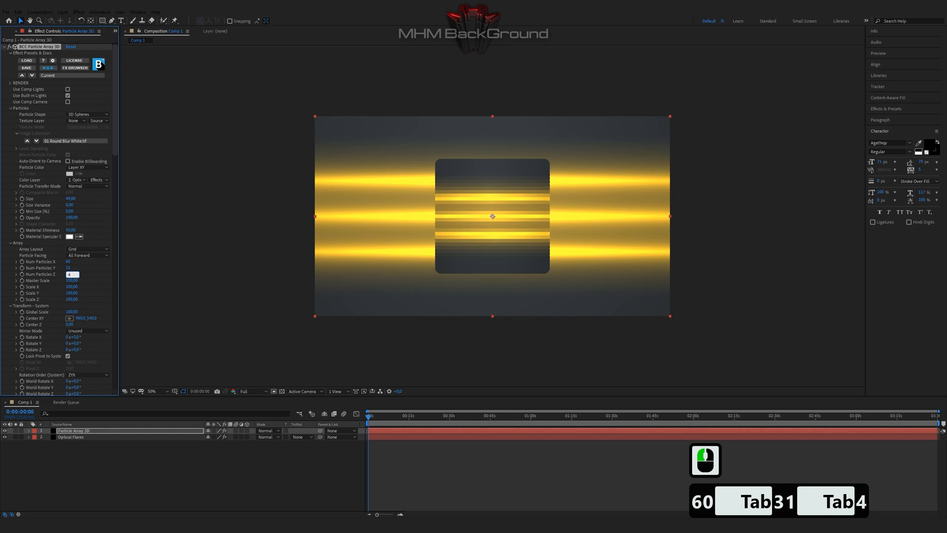
Step: Set the array's Scale X to 412, Scale Y to 284 and Scale Z to 123
key(Tab)
text(x)
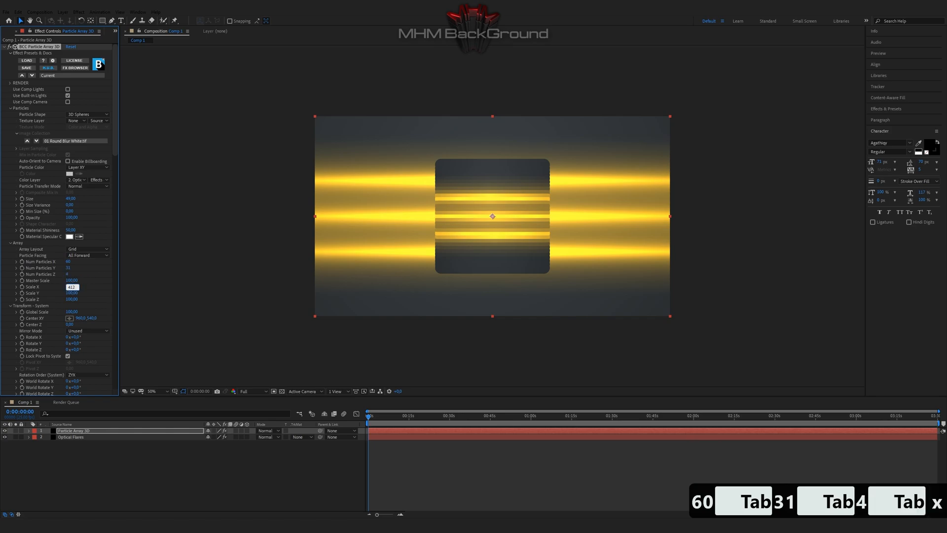
key(Tab)
text(2)
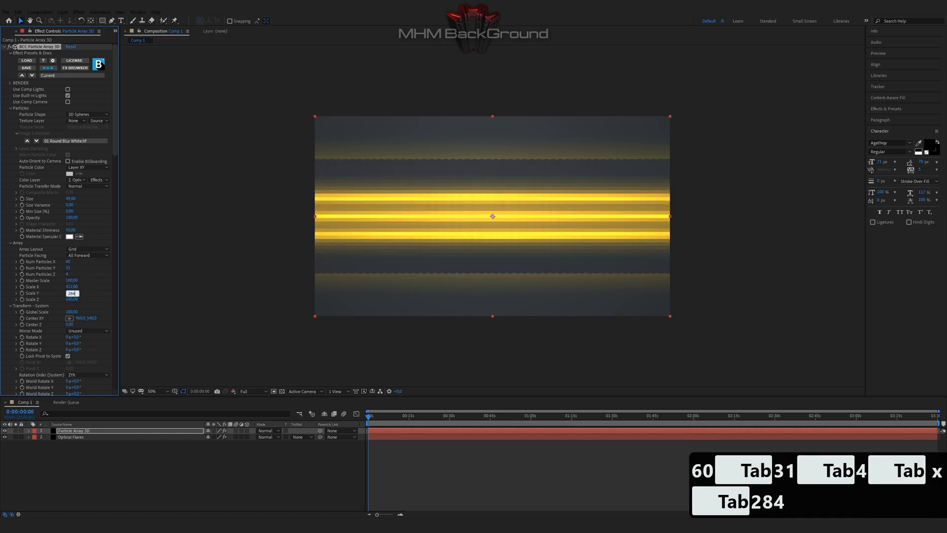
key(Tab)
text(13)
key(BackSpace)
text(23)
click(95, 274)
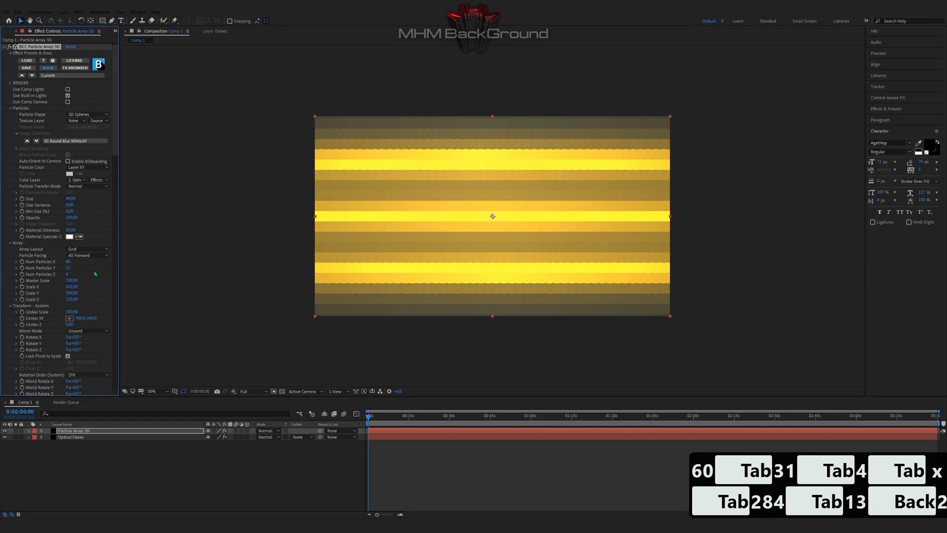
scroll(96, 272, down, 4)
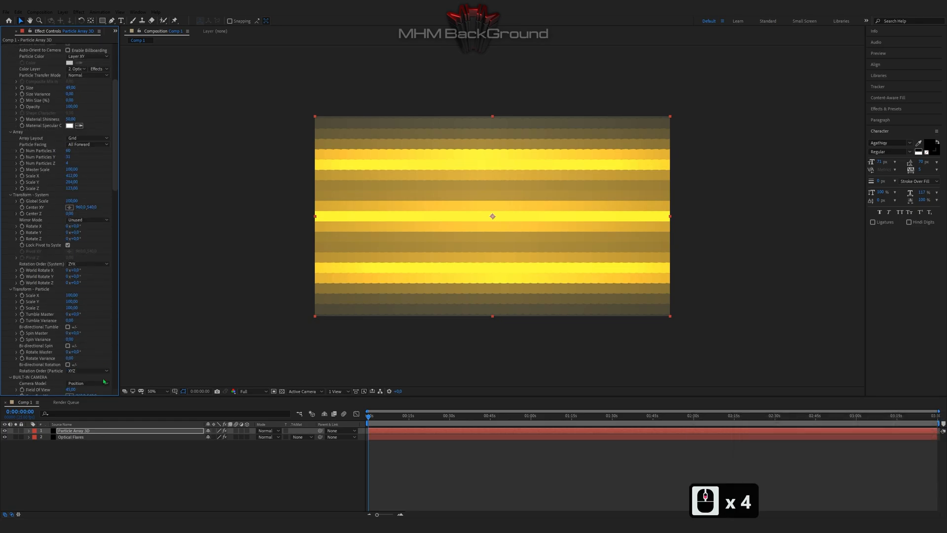
click(86, 437)
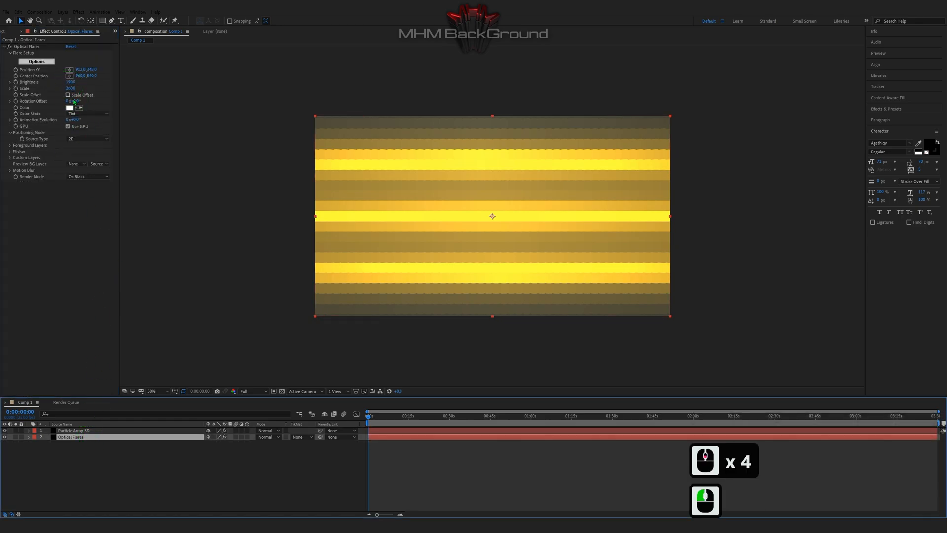
click(104, 432)
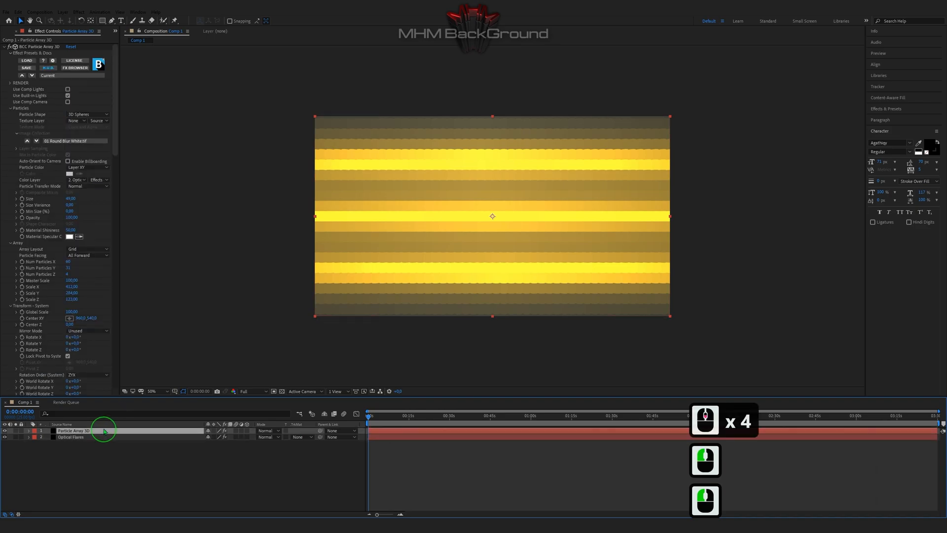
Step: Set the individual particles' Scale Z to 188 in the particle transform settings
scroll(101, 256, down, 3)
scroll(102, 246, down, 1)
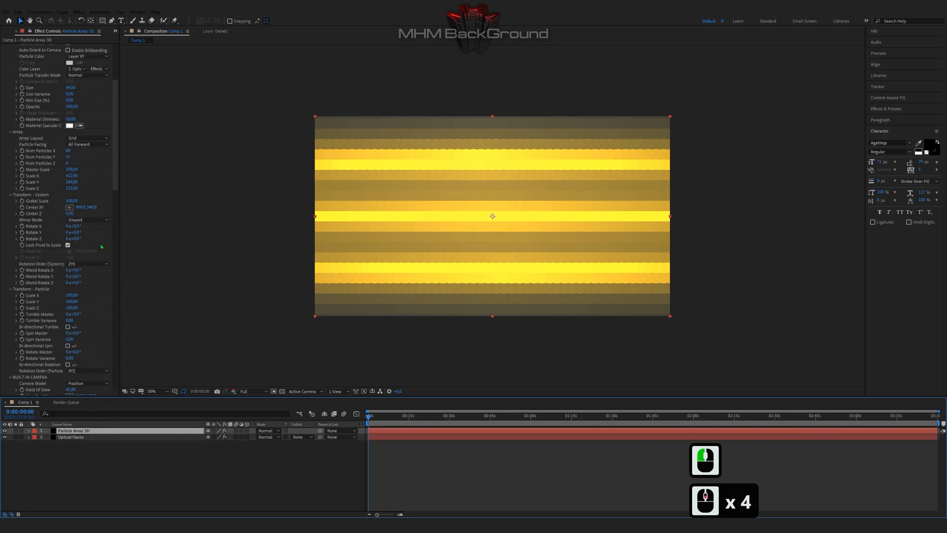
click(77, 309)
text(188)
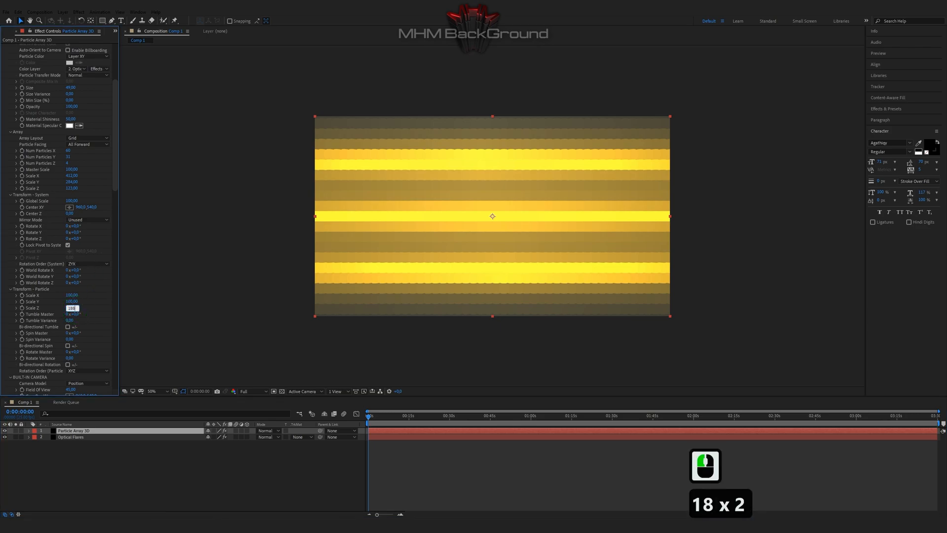
key(Tab)
Step: Set the particles' Tumble Master to 180° and Rotate Master to 36°
key(Tab)
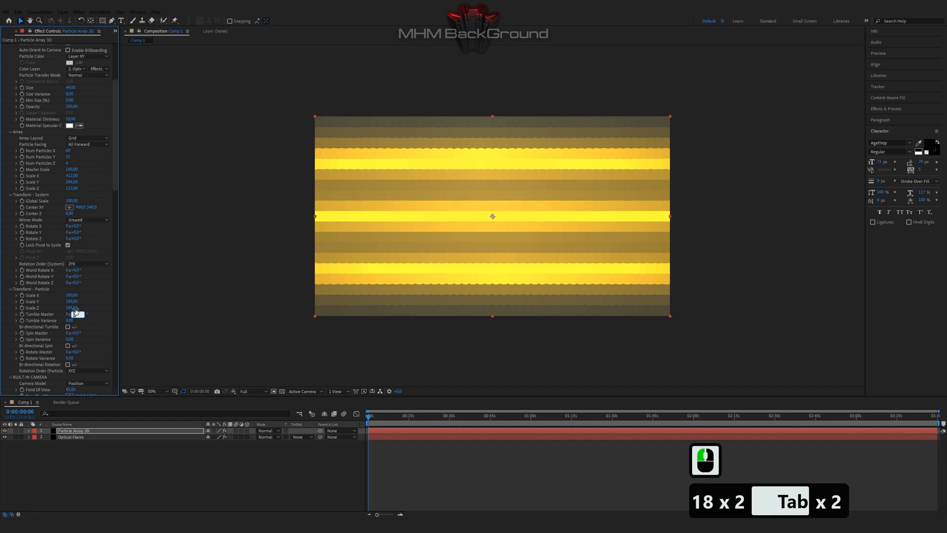
text(180)
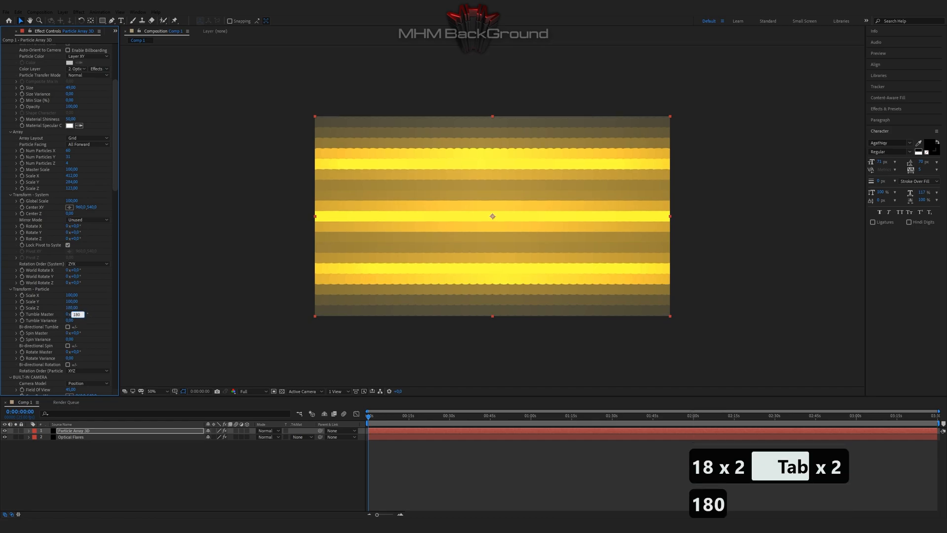
key(Tab)
key(Tab)
key(Tab)
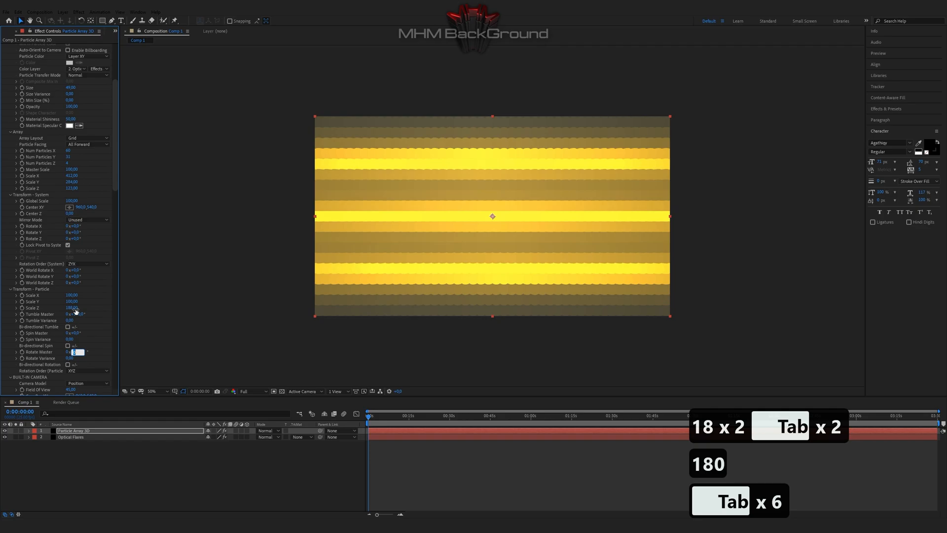
text(36)
key(Return)
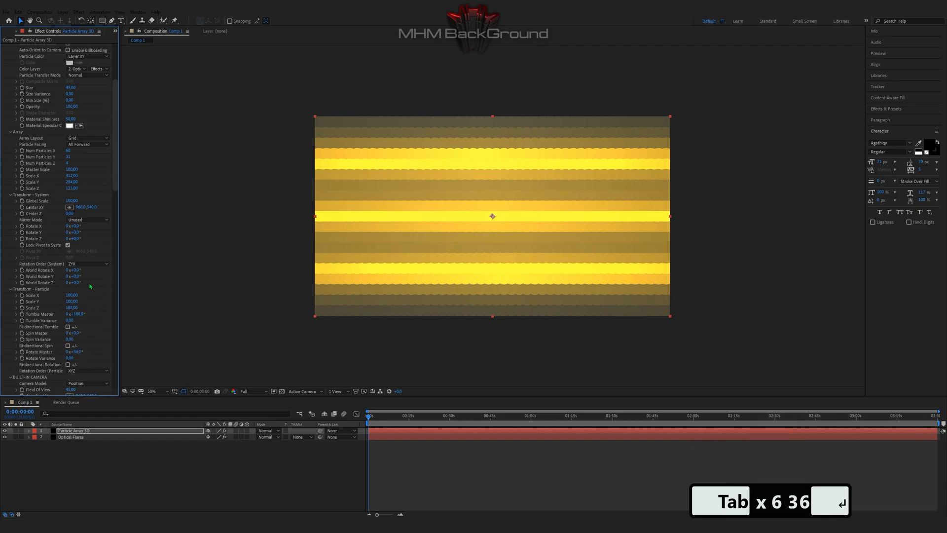
Step: Set the Particle Array 3D Twist Angle to 263°
scroll(90, 286, down, 3)
scroll(39, 299, down, 2)
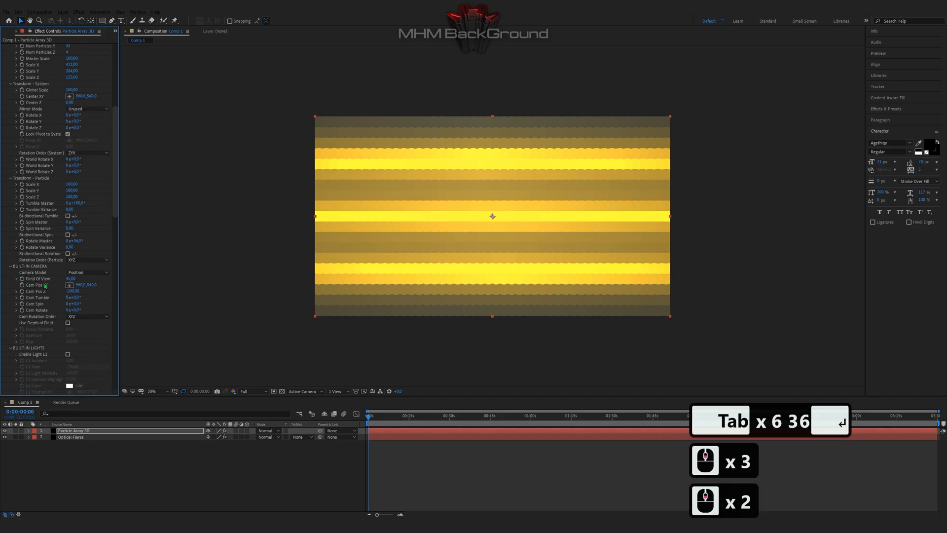
scroll(71, 187, down, 12)
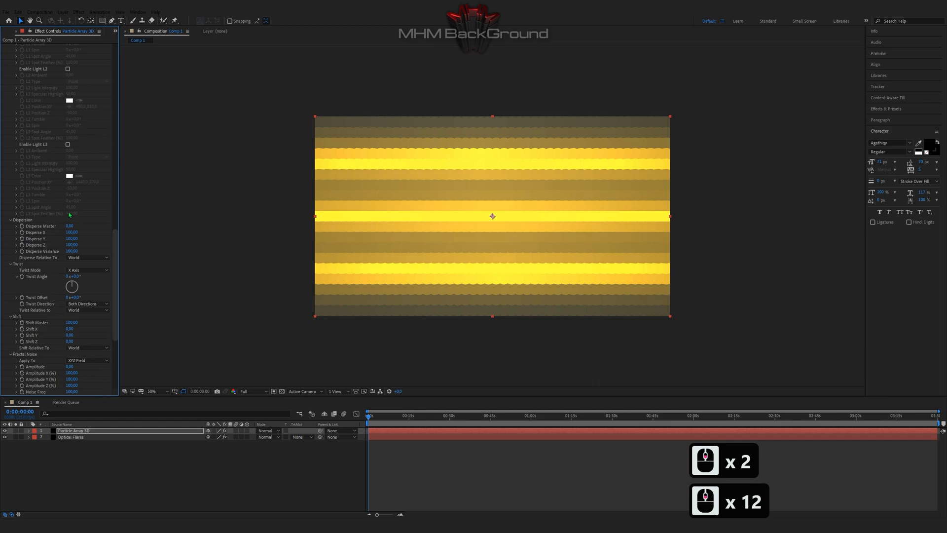
click(77, 277)
text(263)
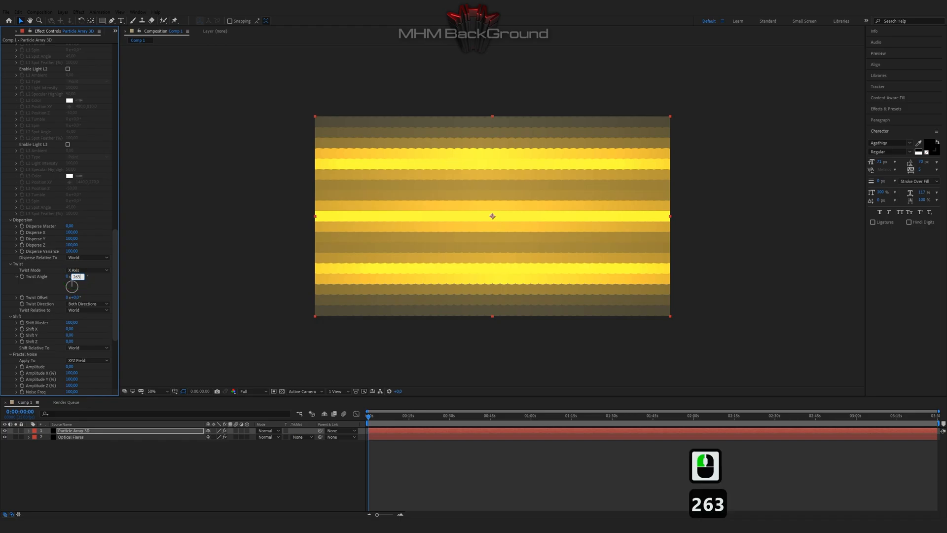
click(85, 291)
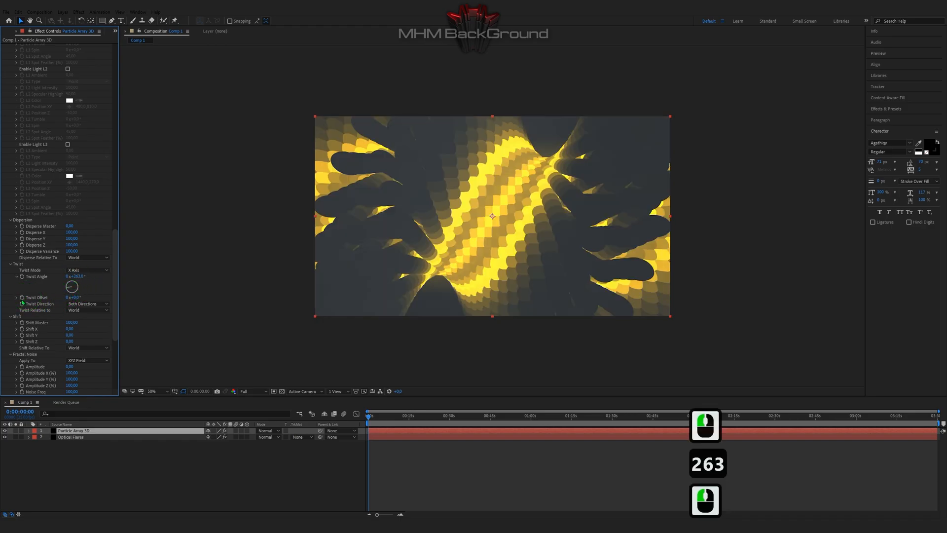
Step: Give Twist Offset the expression time*5 and preview the animation
alt+click(22, 299)
text(t)
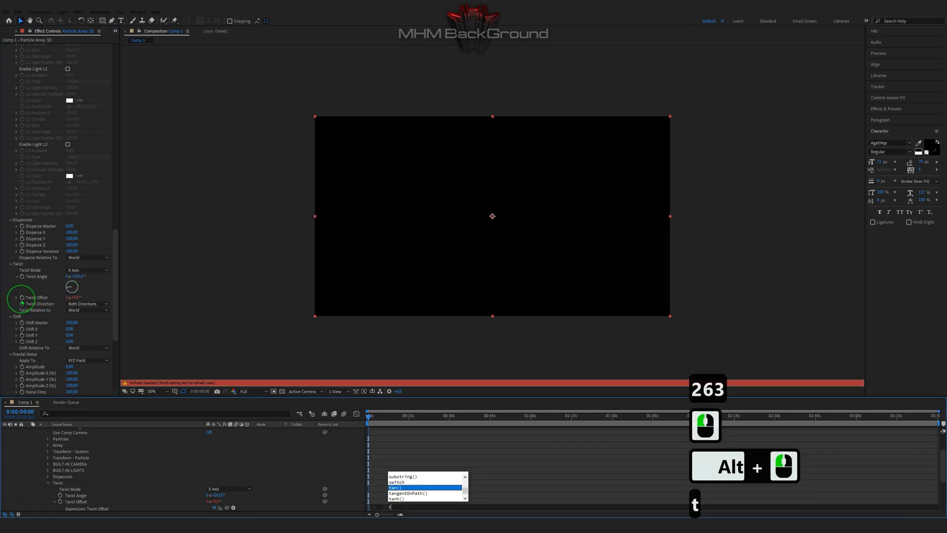
text(ime*5)
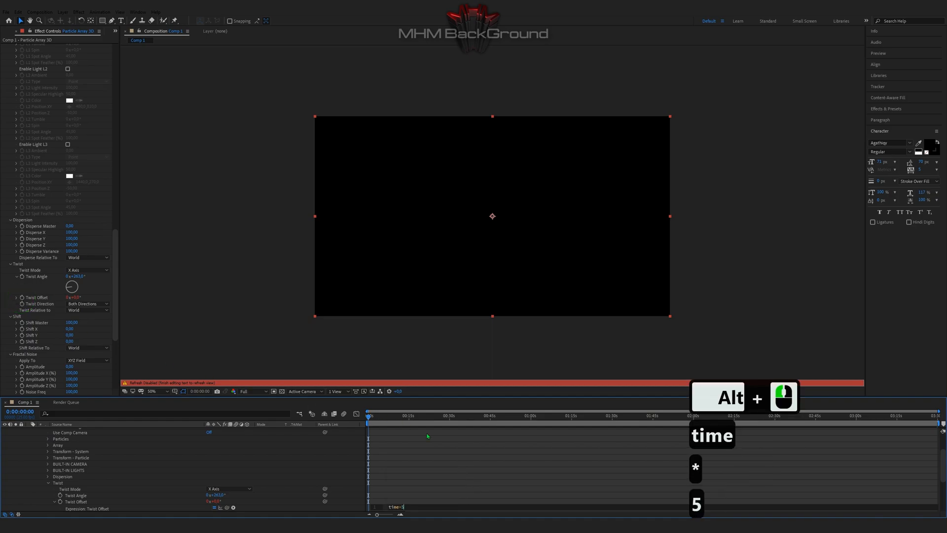
click(440, 452)
key(space)
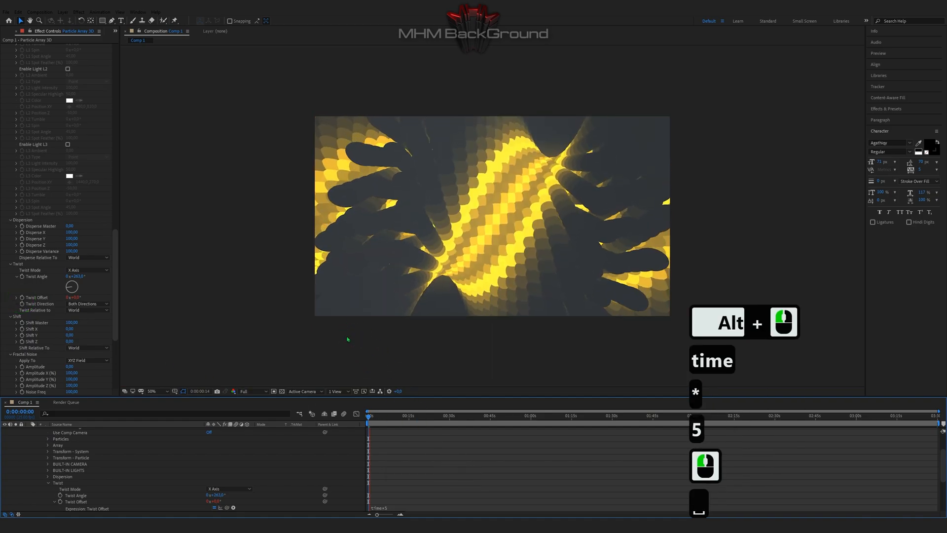
key(space)
key(space)
Step: Change the Twist Offset expression to time*4
click(402, 507)
click(402, 506)
text(4)
click(100, 306)
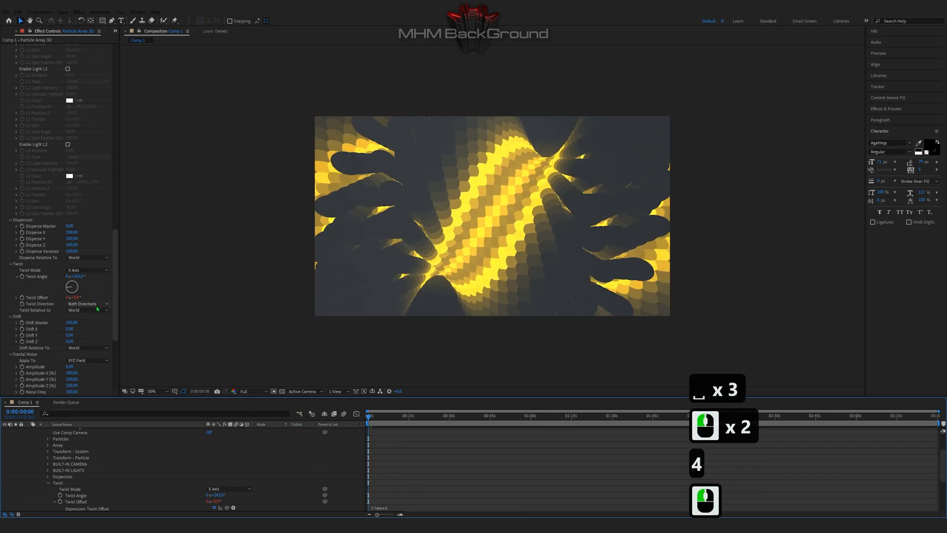
Step: Apply the Fractal Noise to Particle Size and set its Freq X to 22
scroll(97, 309, down, 5)
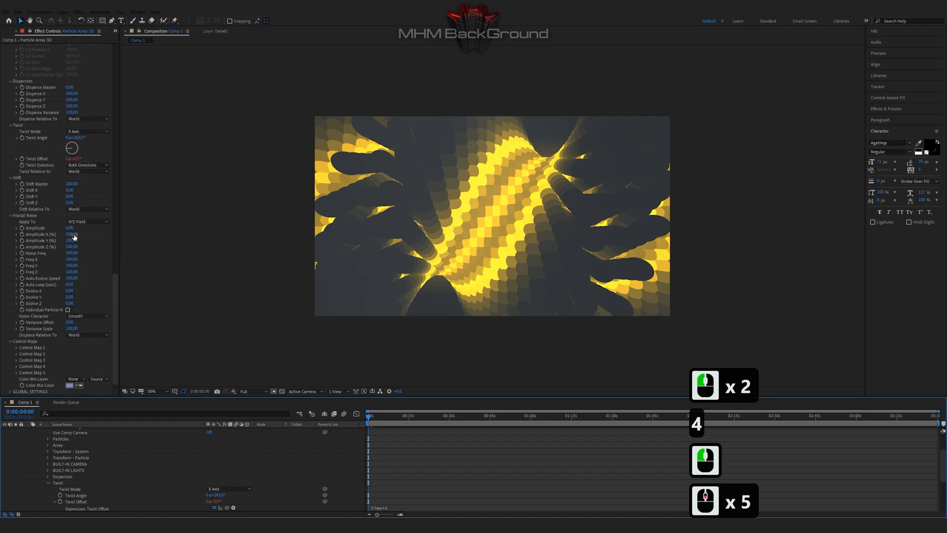
click(87, 222)
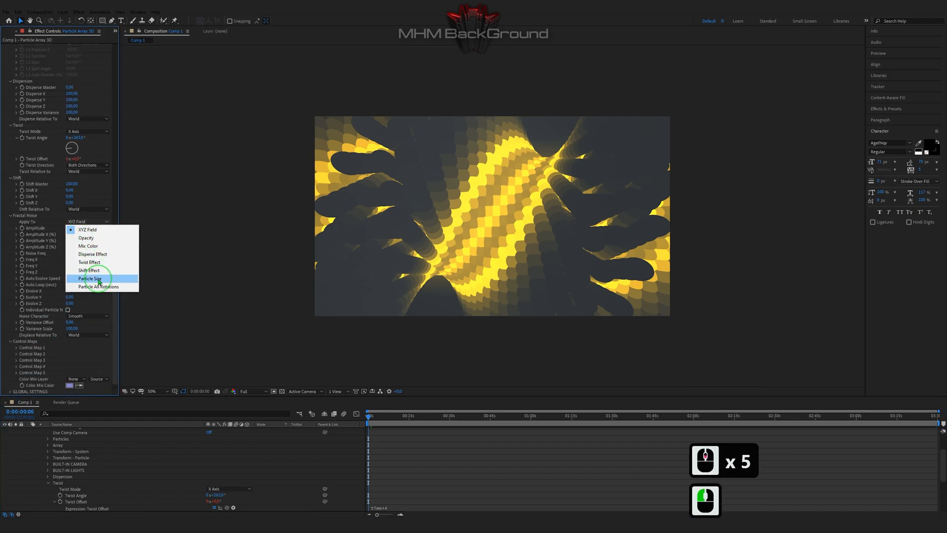
click(98, 279)
click(73, 253)
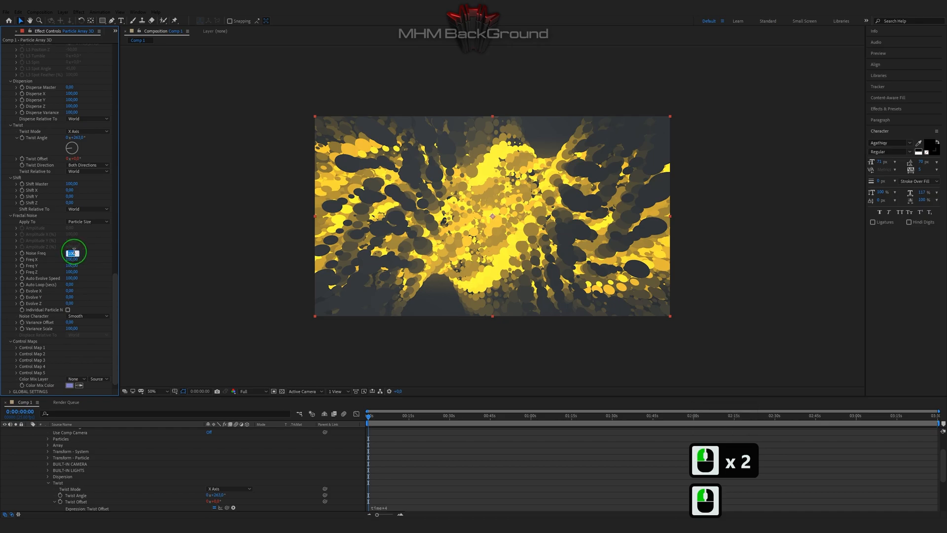
key(Tab)
text(22)
key(Tab)
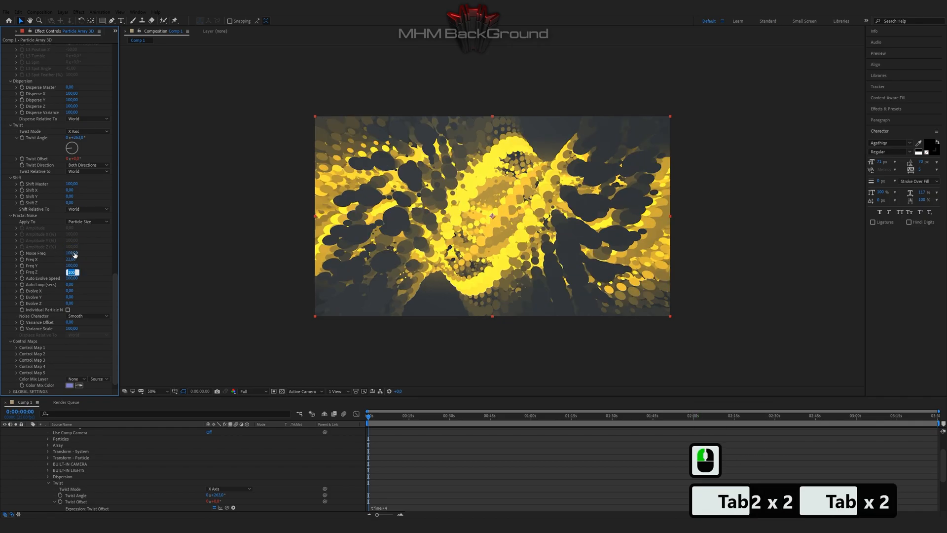
Step: Set the Fractal Noise's Auto Evolve Speed to 30 and Evolve X to 10000, and preview the animation
key(Tab)
text(30)
key(Tab)
key(Tab)
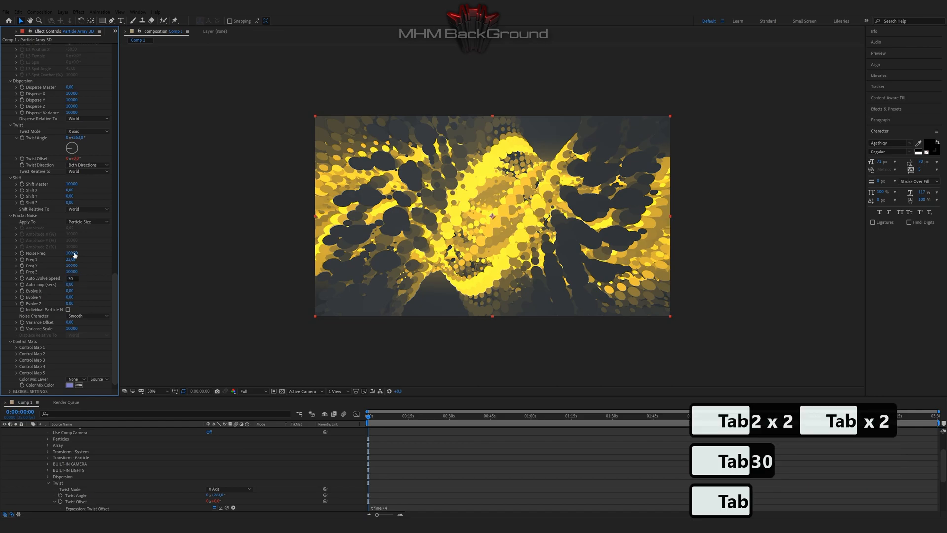
text(1111111)
key(Return)
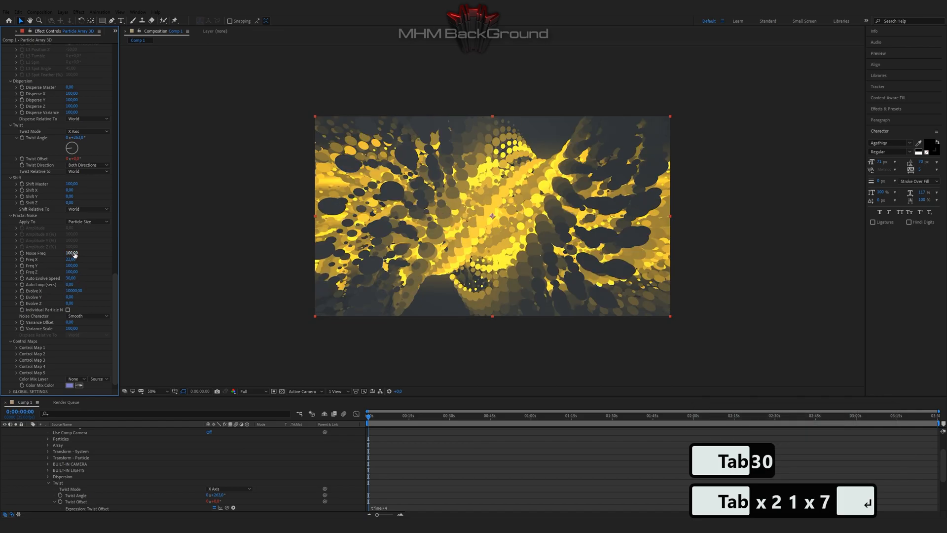
key(space)
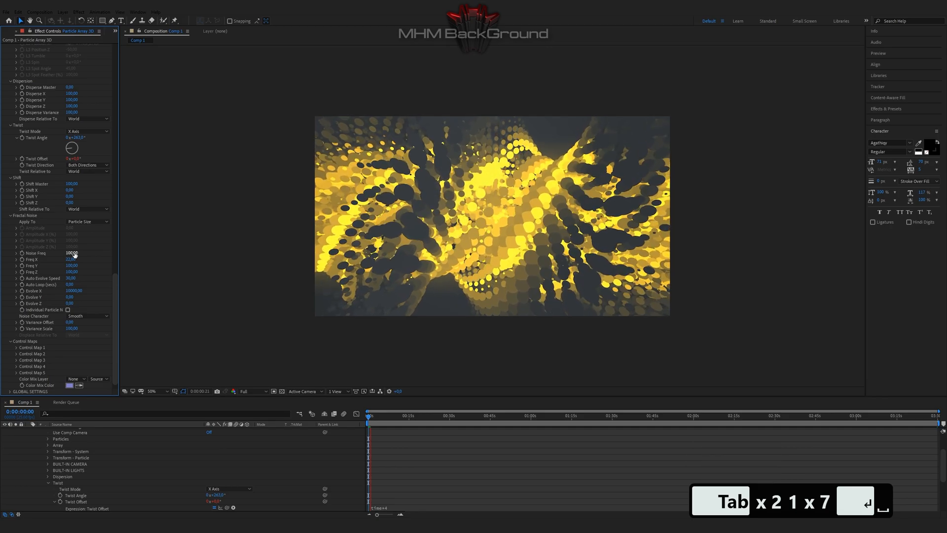
key(space)
key(space)
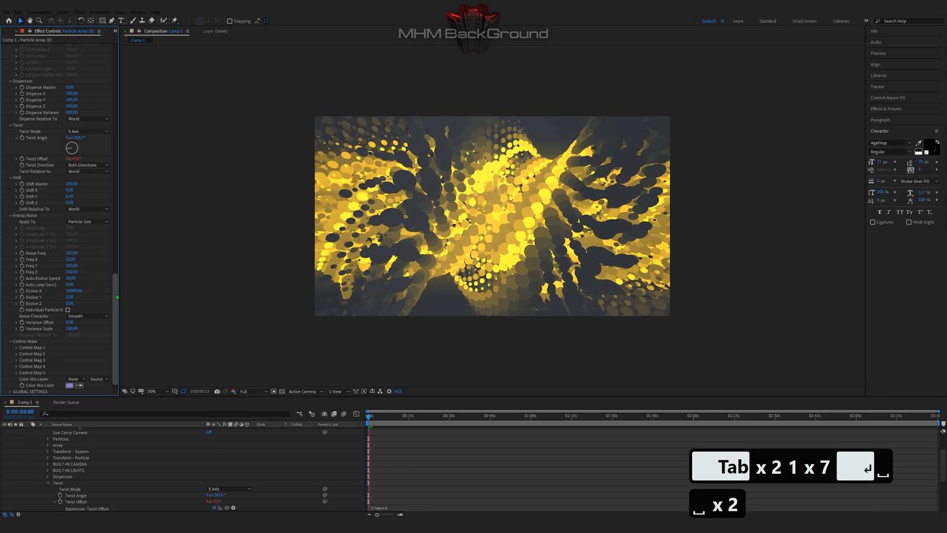
key(space)
Step: Slow the Twist Offset expression to time*3 and preview the motion
double_click(413, 511)
click(406, 507)
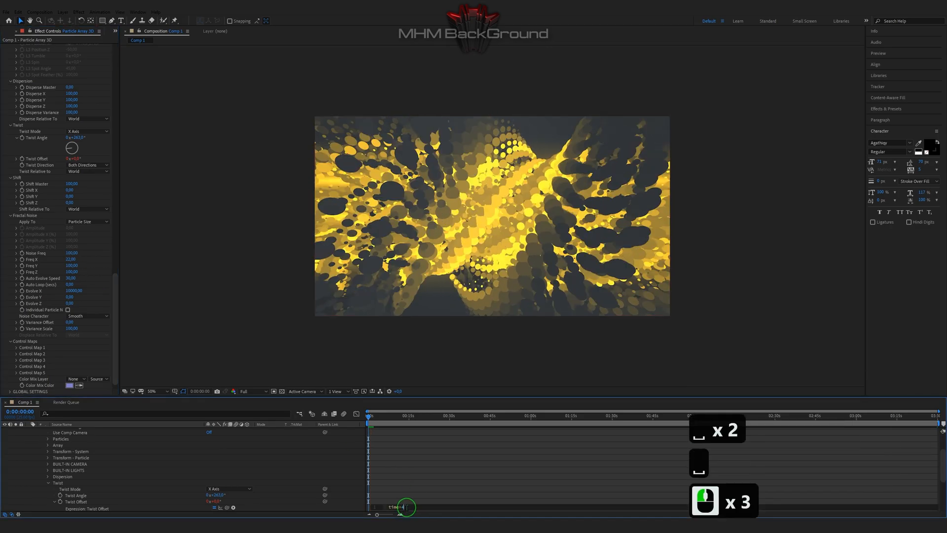
click(402, 507)
text(3)
click(212, 319)
key(space)
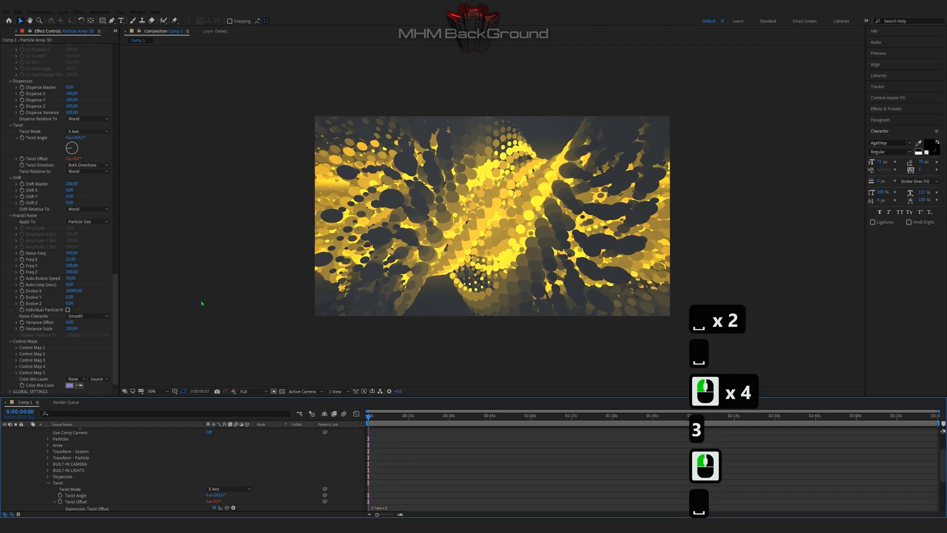
key(space)
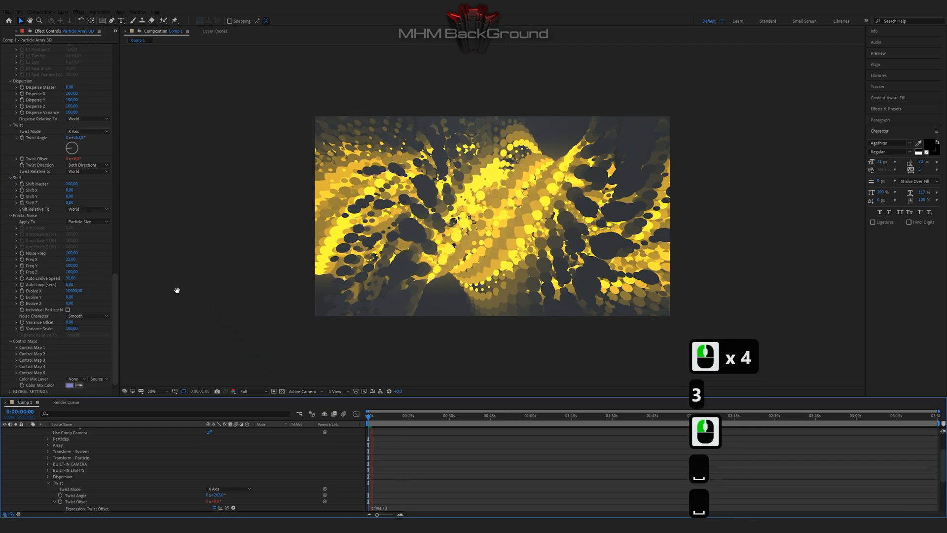
Step: Duplicate the Particle Array 3D layer and select the lower of the two copies
drag(117, 292, 120, 90)
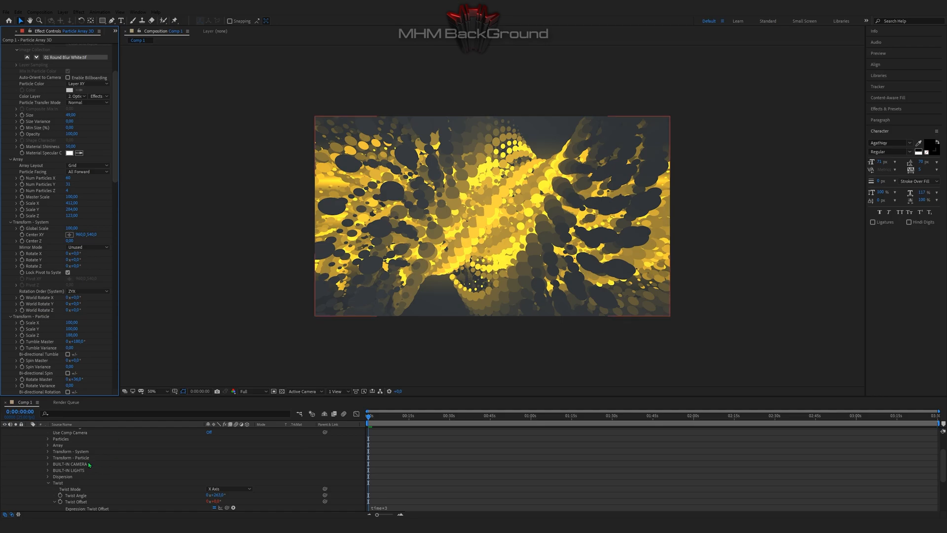
scroll(64, 444, up, 6)
click(64, 437)
click(72, 431)
key(c)
click(72, 437)
click(73, 432)
key(ctrl+c)
key(ctrl+d)
click(344, 365)
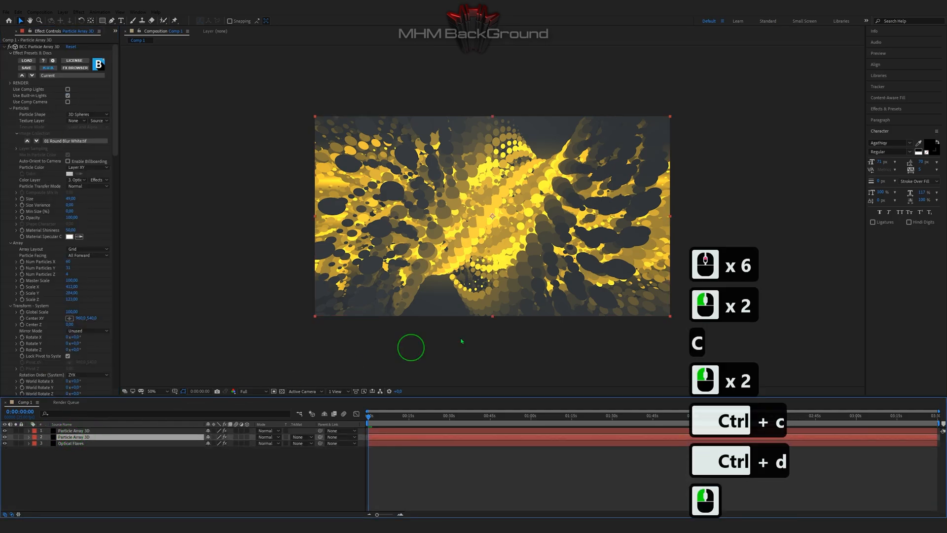
Step: Scale the lower Particle Array 3D layer up proportionally to about twice the composition size and preview the animation
drag(674, 316, 895, 423)
scroll(637, 296, down, 2)
key(space)
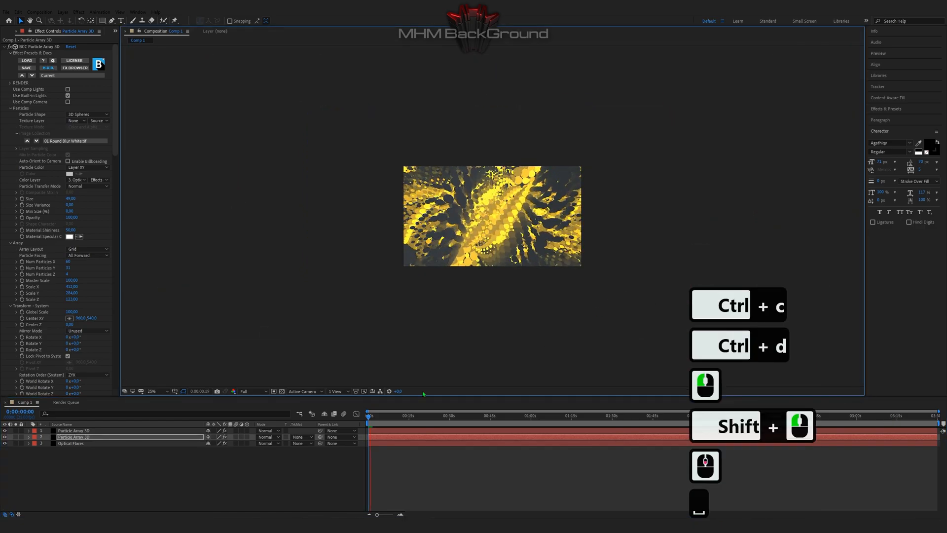
key(space)
scroll(379, 328, up, 2)
Step: Add an adjustment layer above all layers and apply the uni.ShrinkRay effect to it
right_click(85, 457)
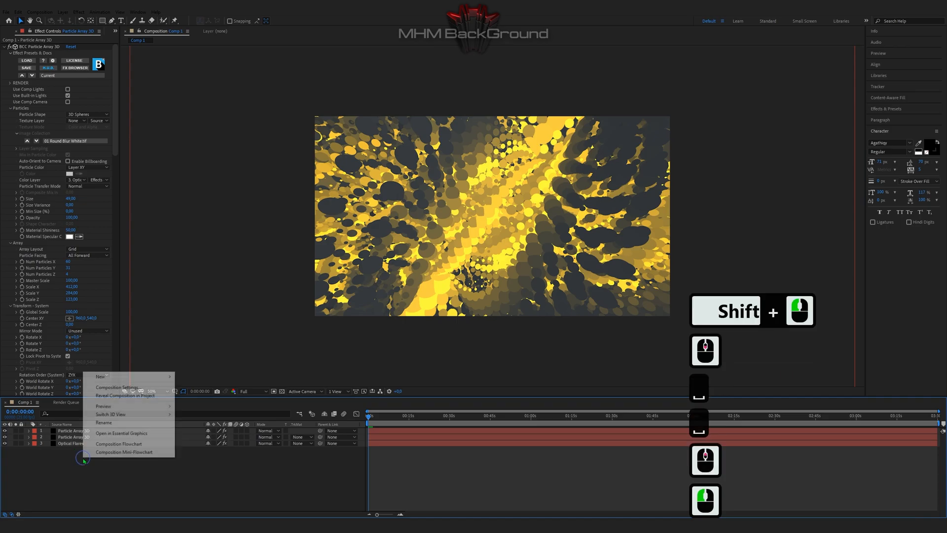
mouse_move(121, 376)
click(229, 436)
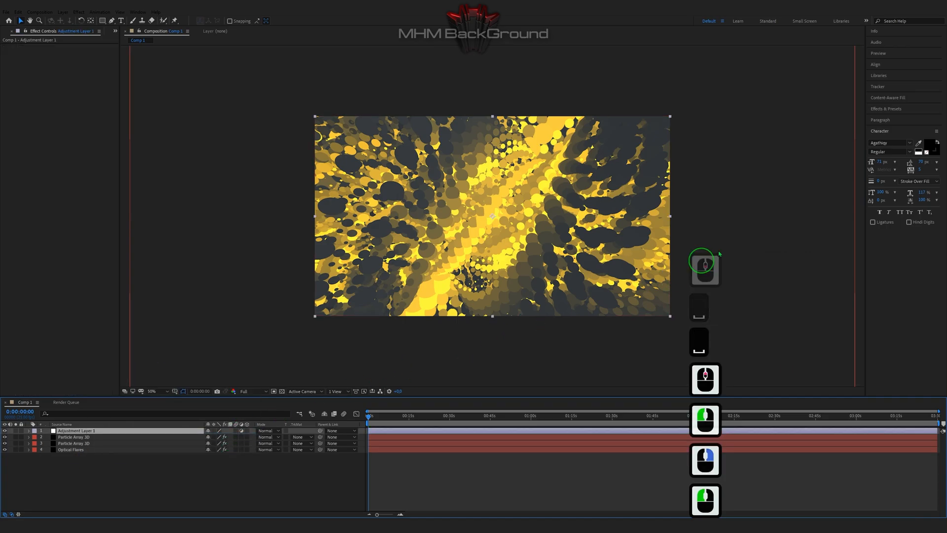
click(898, 109)
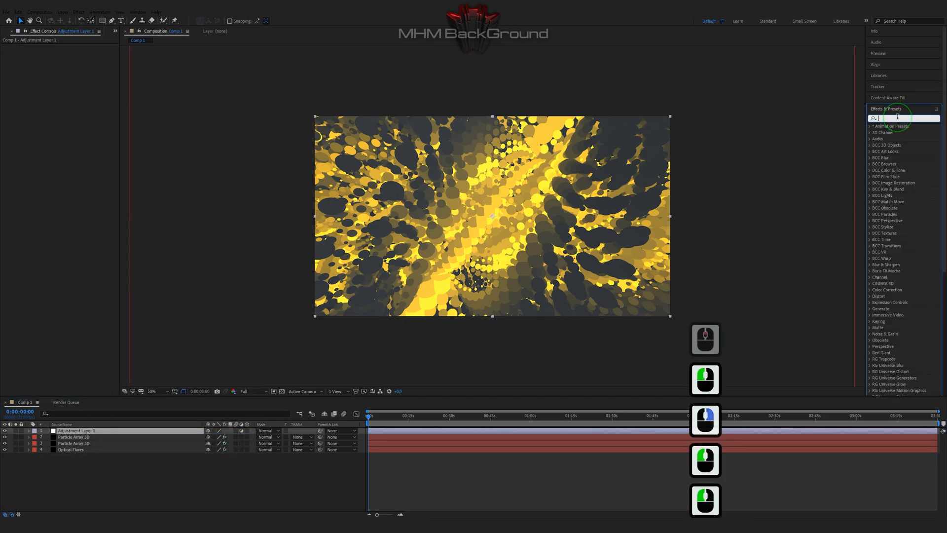
click(898, 118)
text(shr)
double_click(898, 132)
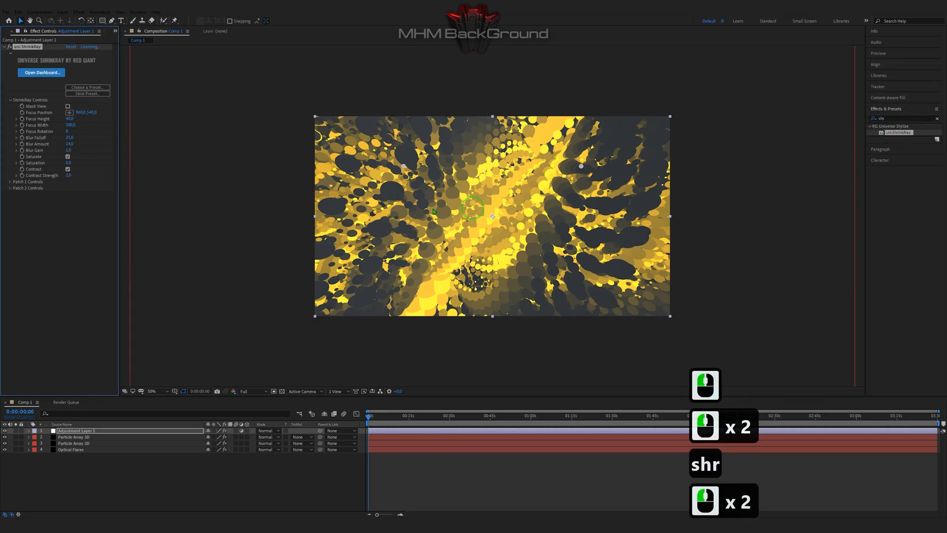
Step: Set the ShrinkRay effect's Focus Height to 80 and Saturation to 0
click(70, 119)
text(80)
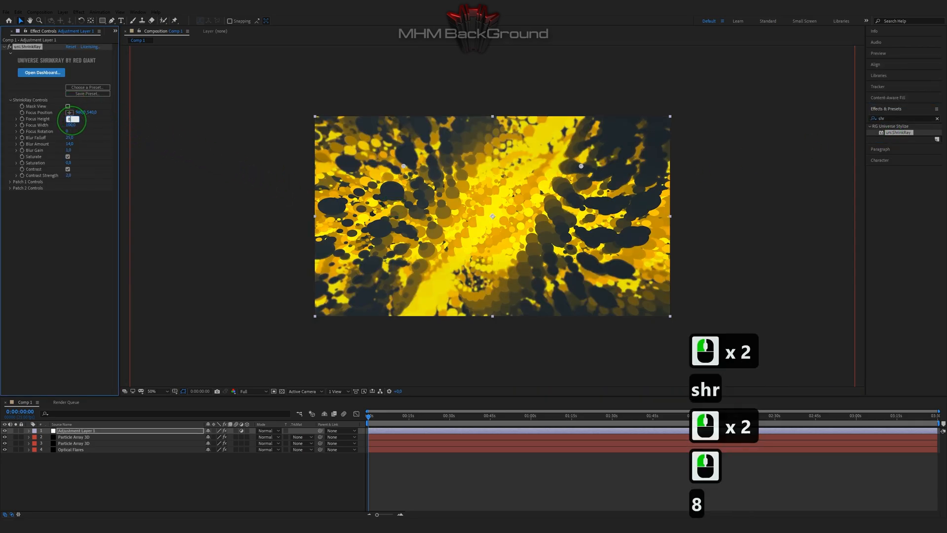
click(67, 162)
text(0)
click(70, 287)
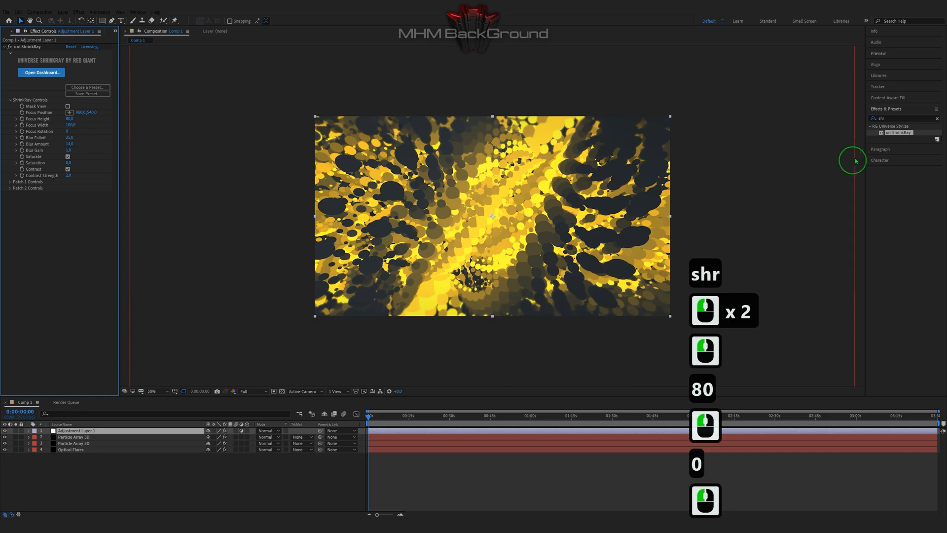
Step: Find the Stylize Glow effect among the effects and apply it to the adjustment layer
click(900, 117)
click(838, 119)
text(glow)
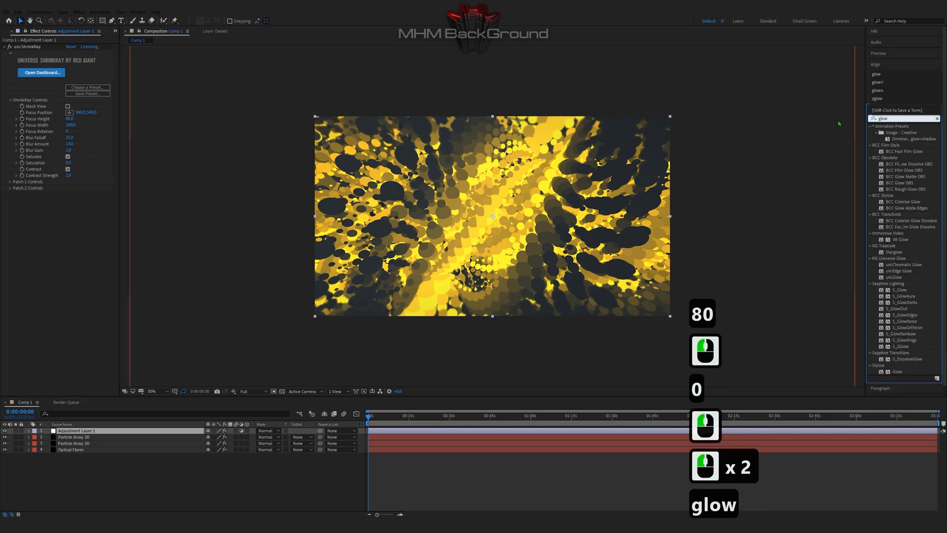
double_click(897, 371)
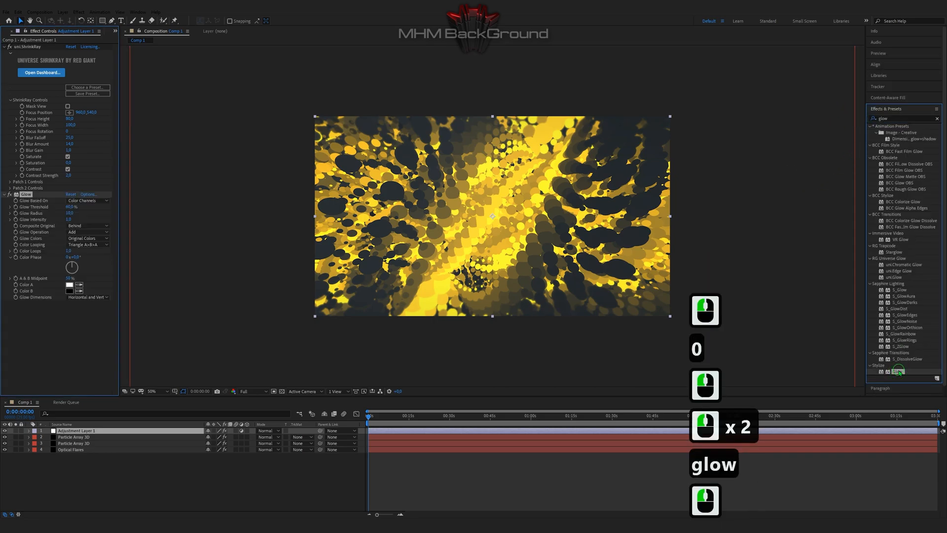
Step: Set the Glow effect's Glow Threshold to 98.5% and Glow Radius to 68
click(70, 207)
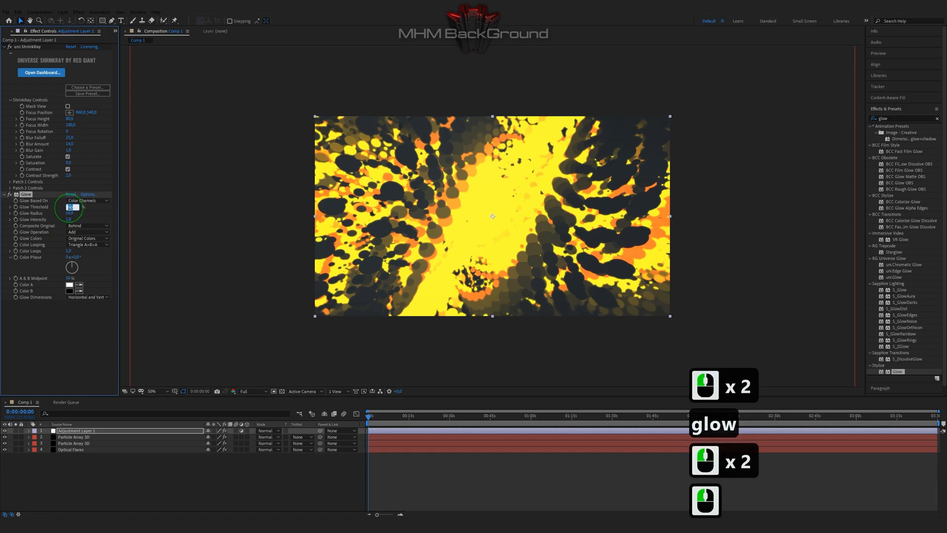
text(98.)
text(5)
key(Tab)
text(68)
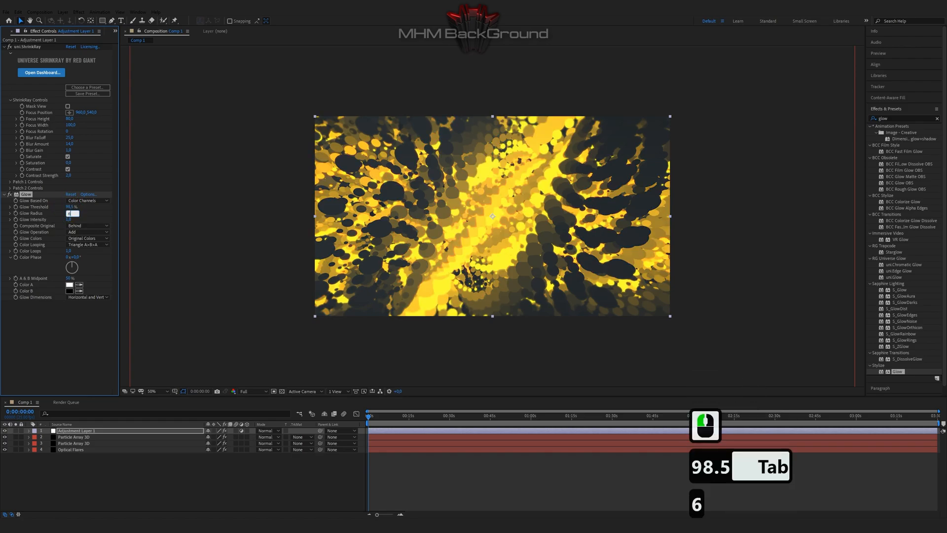
key(Return)
Step: Preview the glowing animation from the start and again from the 9-second mark
key(space)
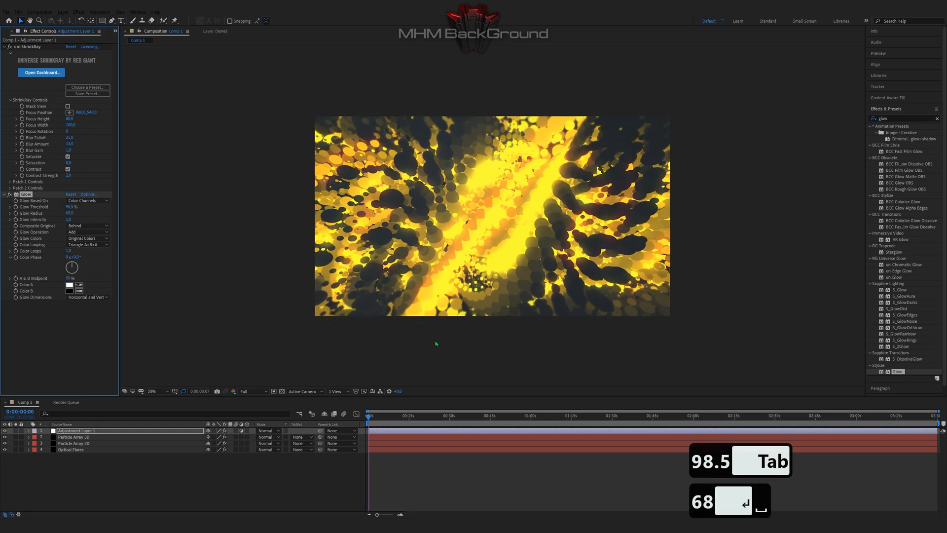
mouse_move(400, 417)
mouse_down()
mouse_move(366, 422)
mouse_move(393, 418)
mouse_up()
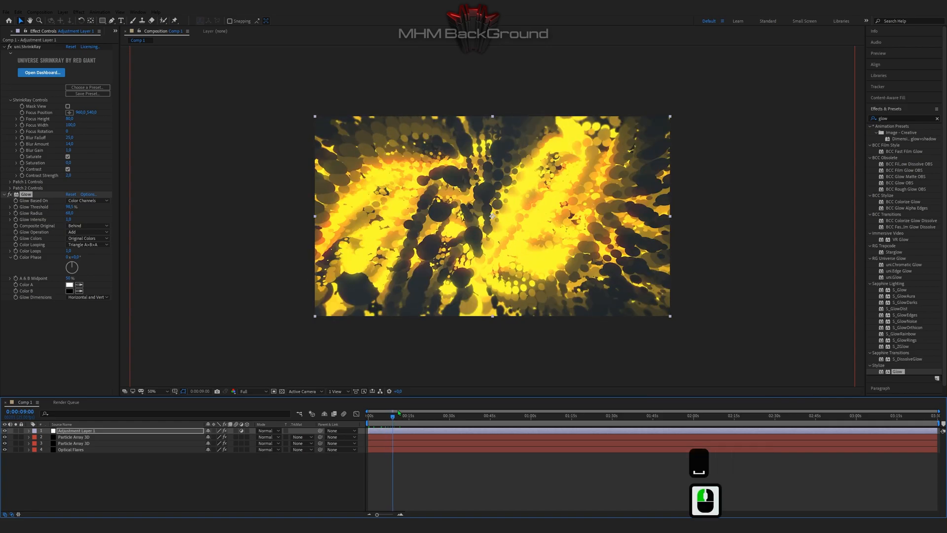
key(space)
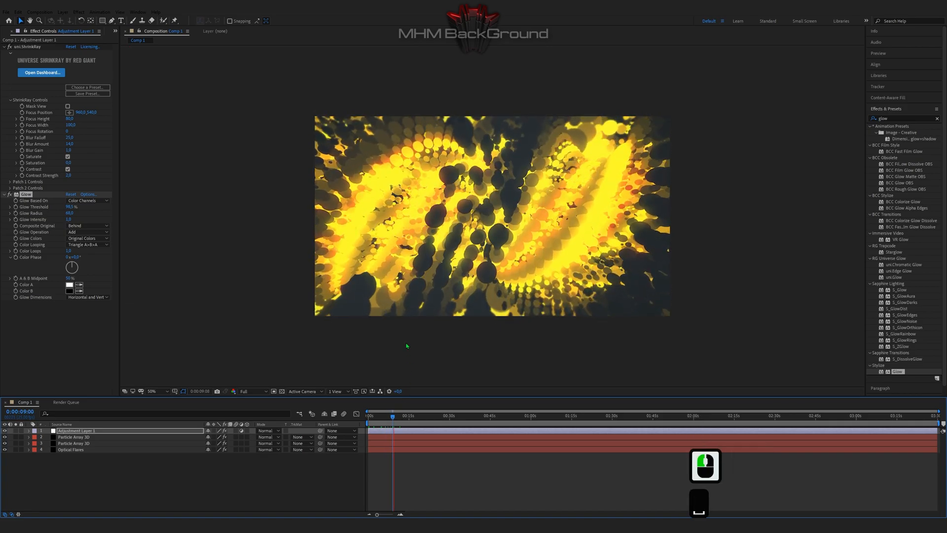
scroll(407, 346, down, 1)
key(space)
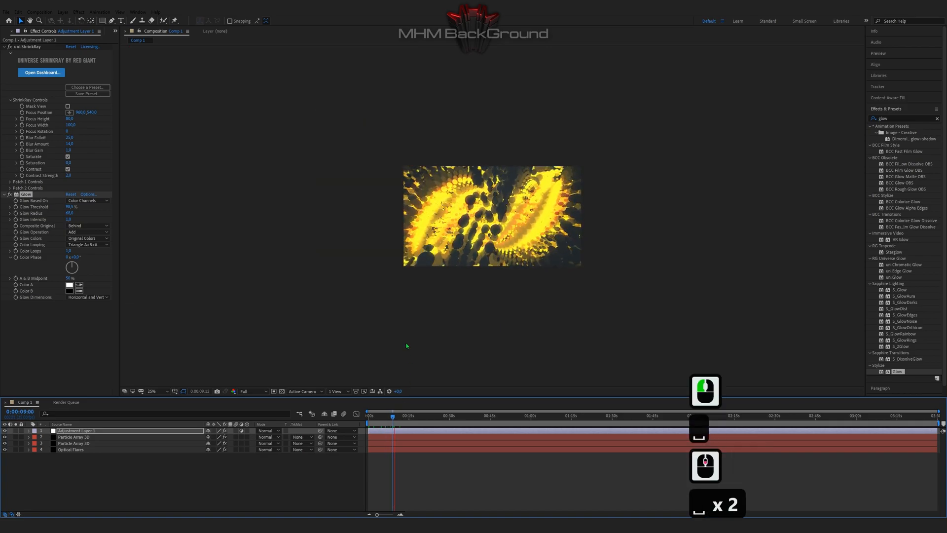
key(space)
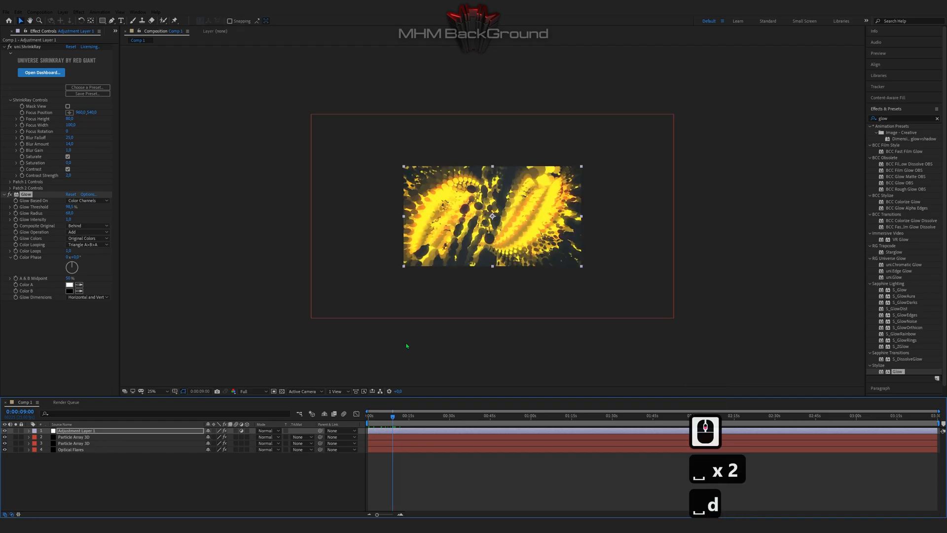